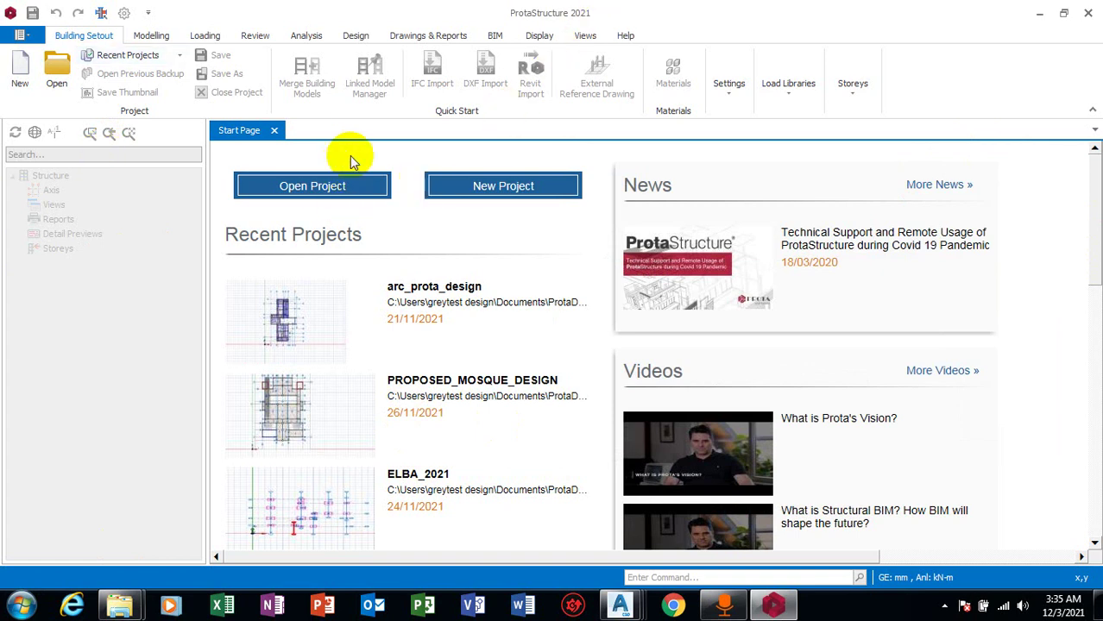
- Start a new project and select the UK (Eurocode) template
click(481, 189)
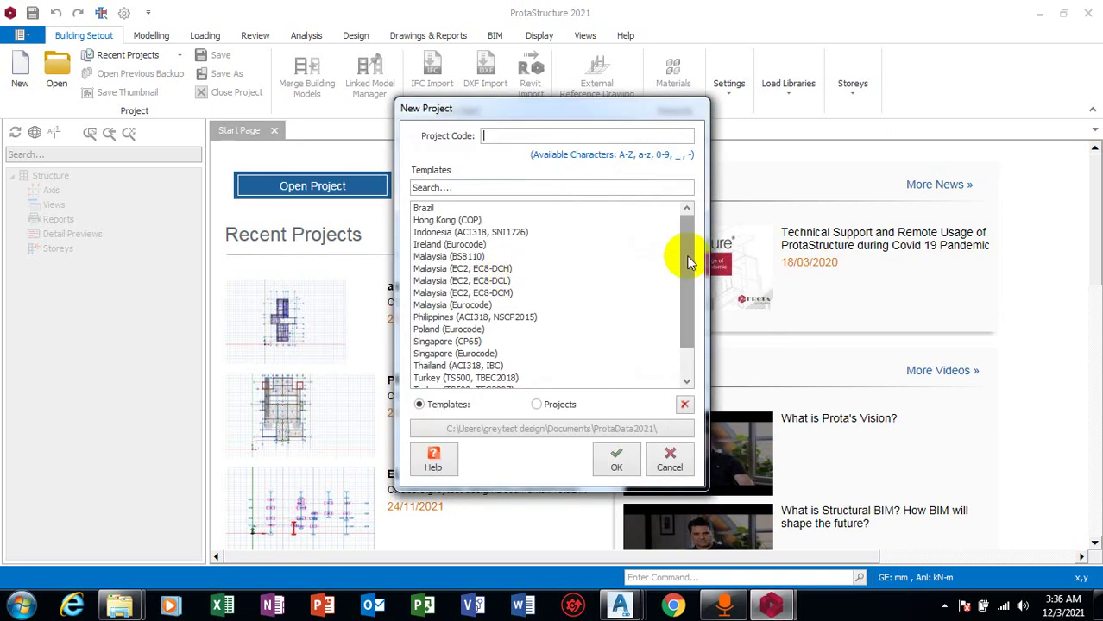
drag(688, 261, 682, 296)
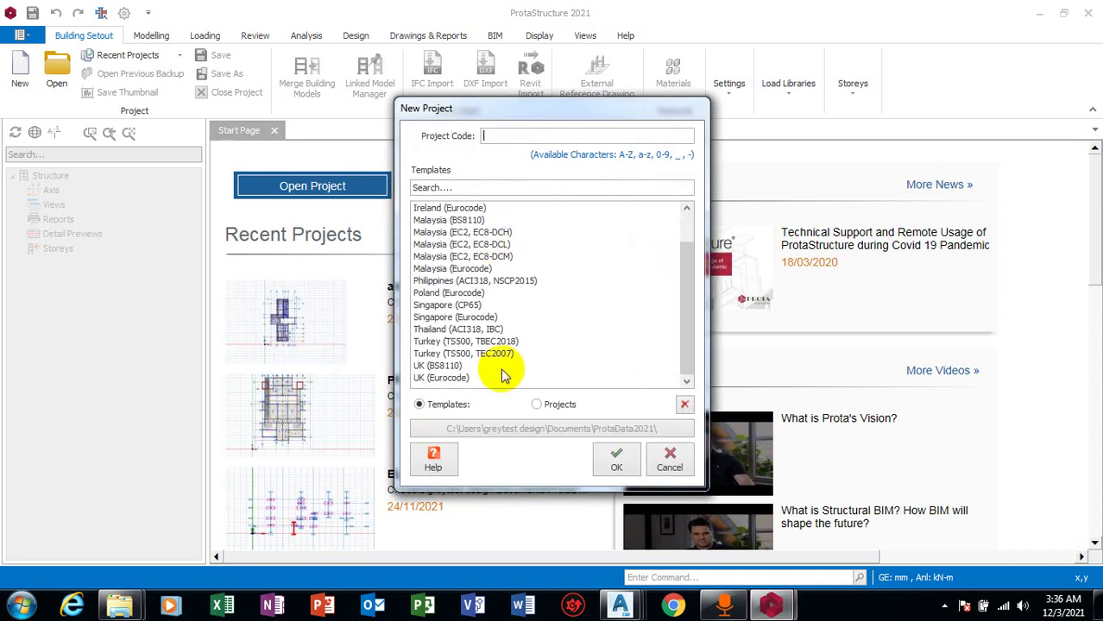
click(476, 380)
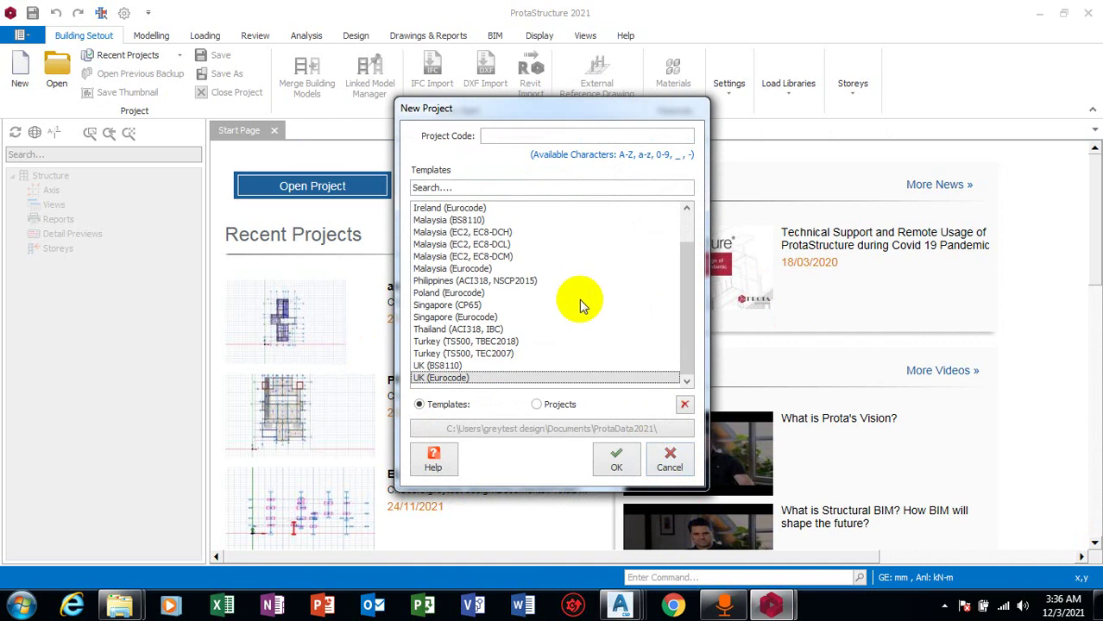
- Look through the available country and design code templates, ending with UK (Eurocode) selected
key(Up)
key(Up)
key(Up)
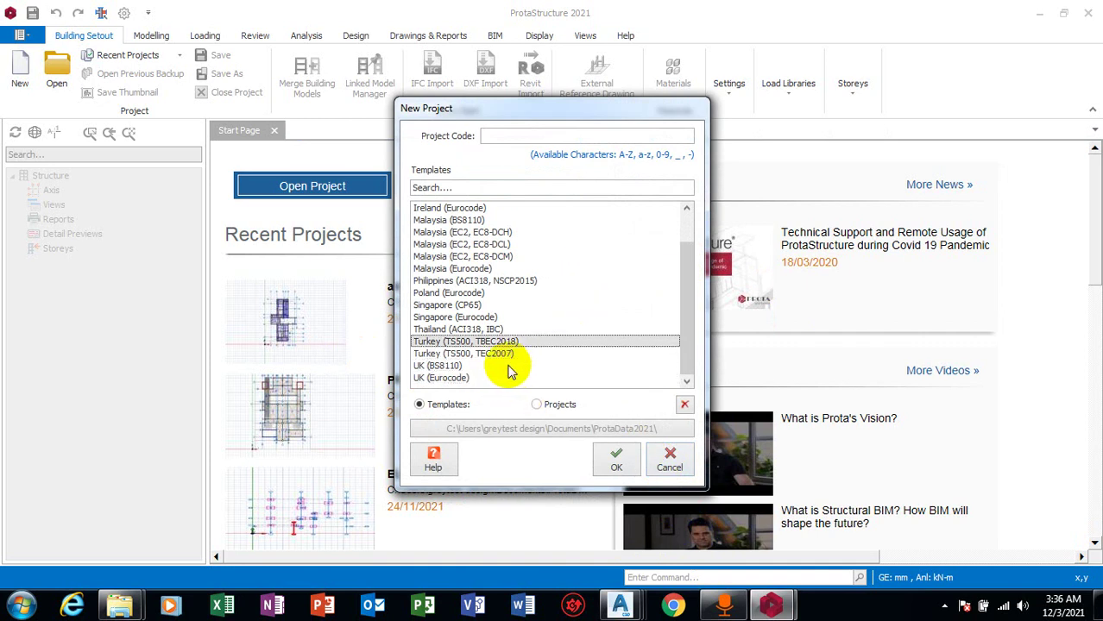
key(Up)
key(Up)
key(Up)
key(Up)
key(Up)
key(Up)
key(Up)
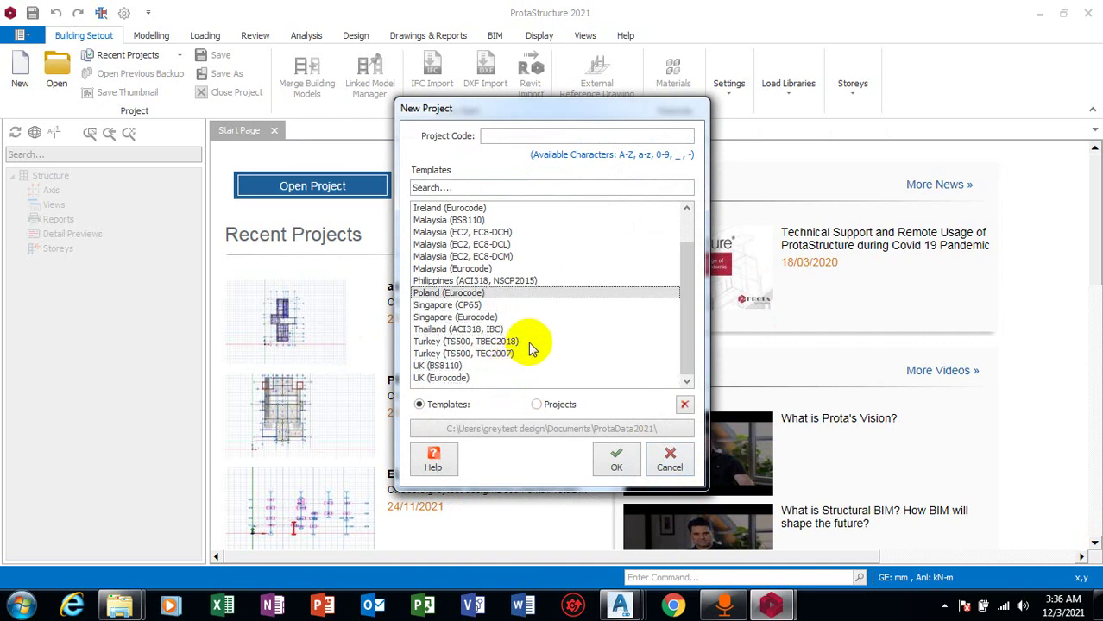
key(Up)
key(Up)
key(Up)
key(Up)
key(Up)
key(Up)
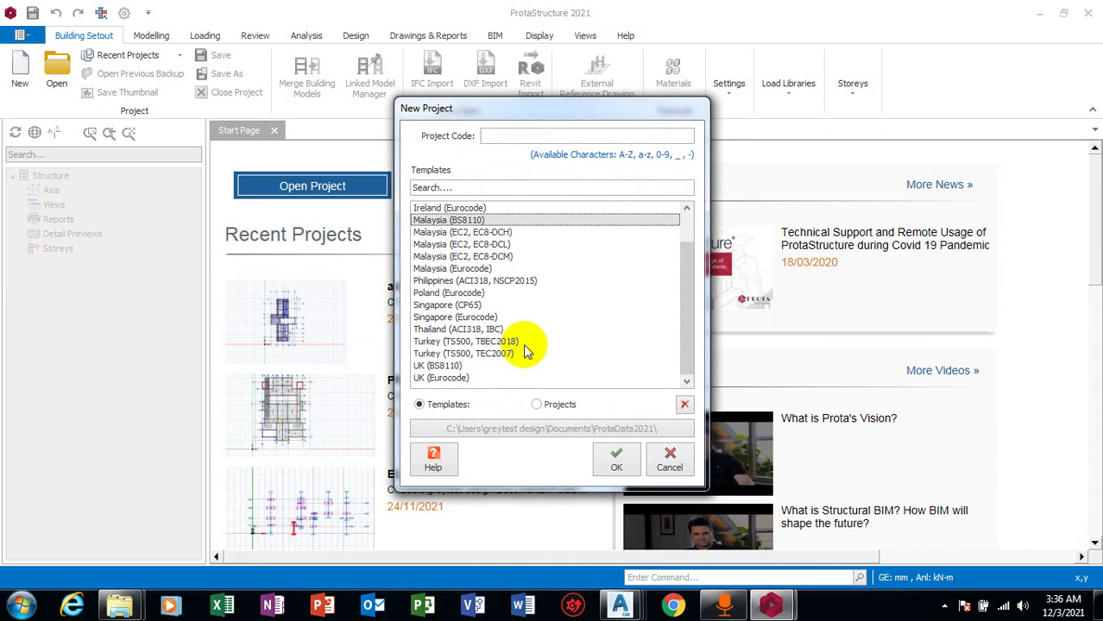
key(Up)
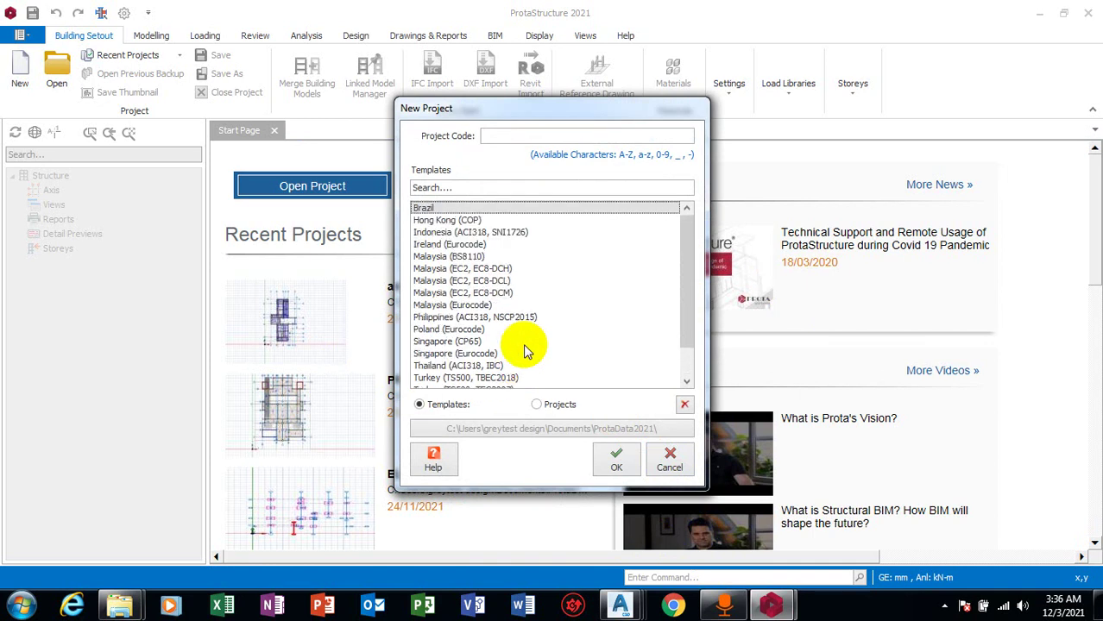
key(Down)
key(Down)
key(Down)
key(Down)
key(Down)
key(Down)
key(Down)
key(Down)
key(Down)
key(Down)
key(Down)
key(Down)
key(Down)
key(Down)
key(Down)
key(Down)
key(Down)
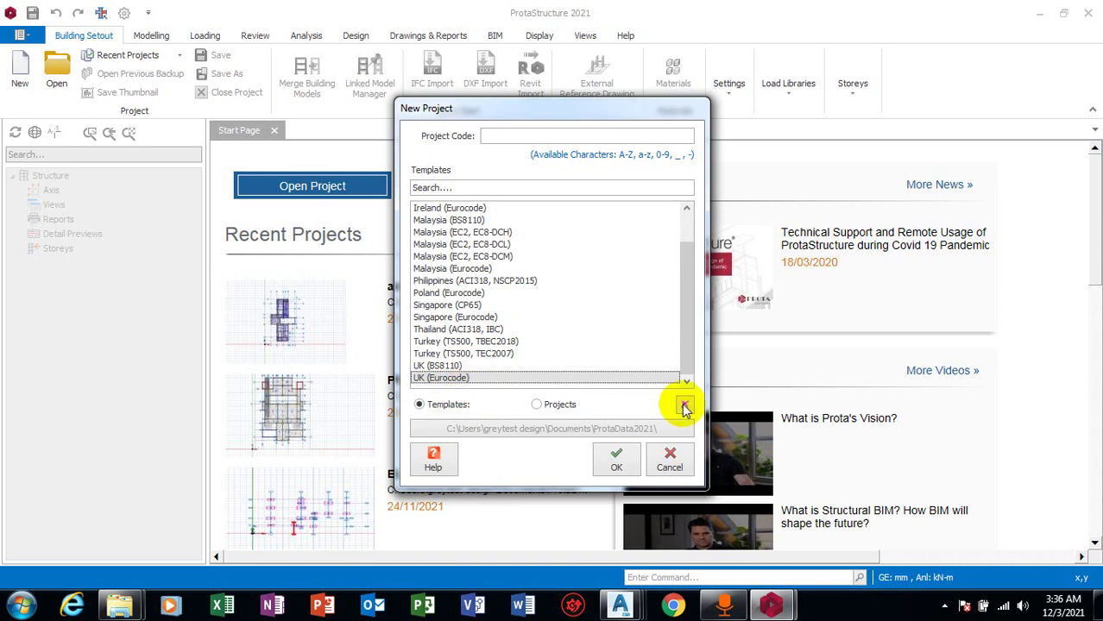
- Enter eurocode as the project code and create the project from the UK (Eurocode) template
click(612, 467)
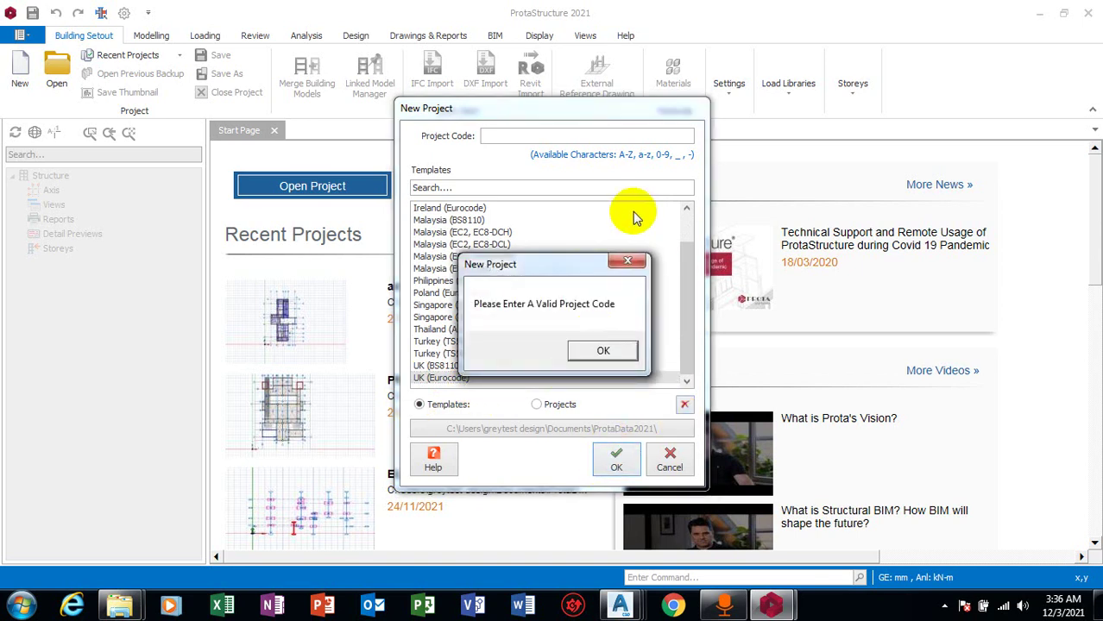
click(606, 350)
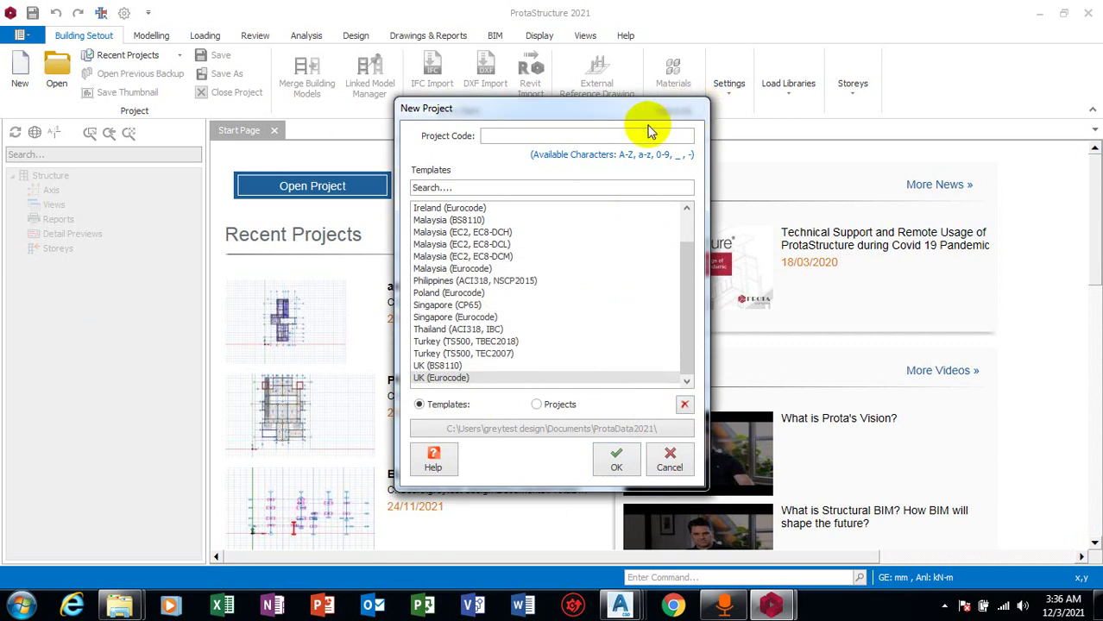
click(499, 135)
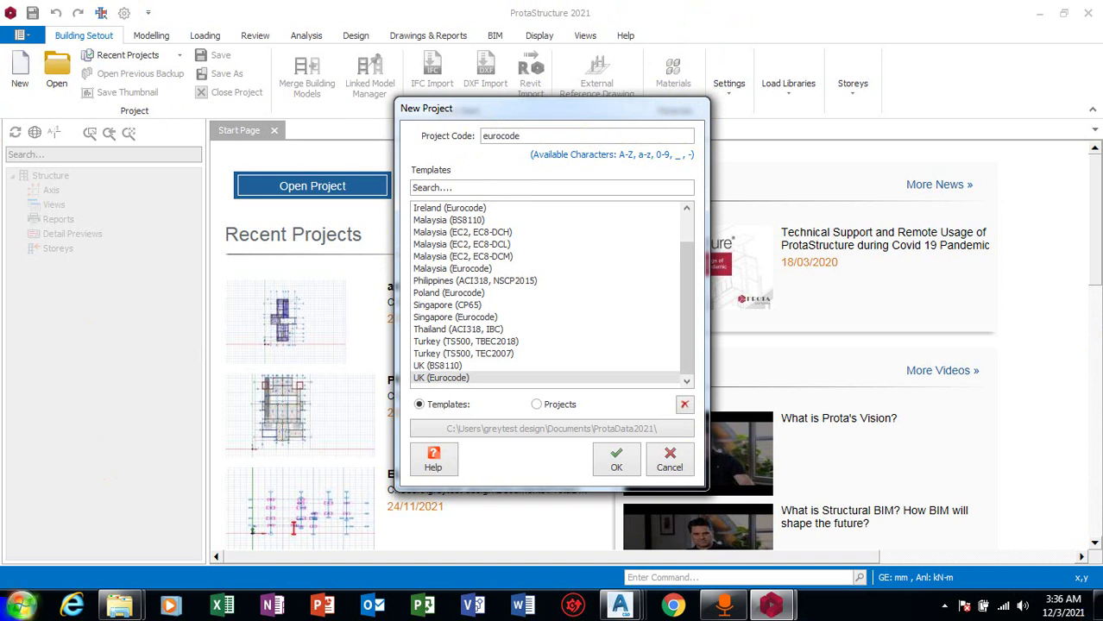
click(617, 464)
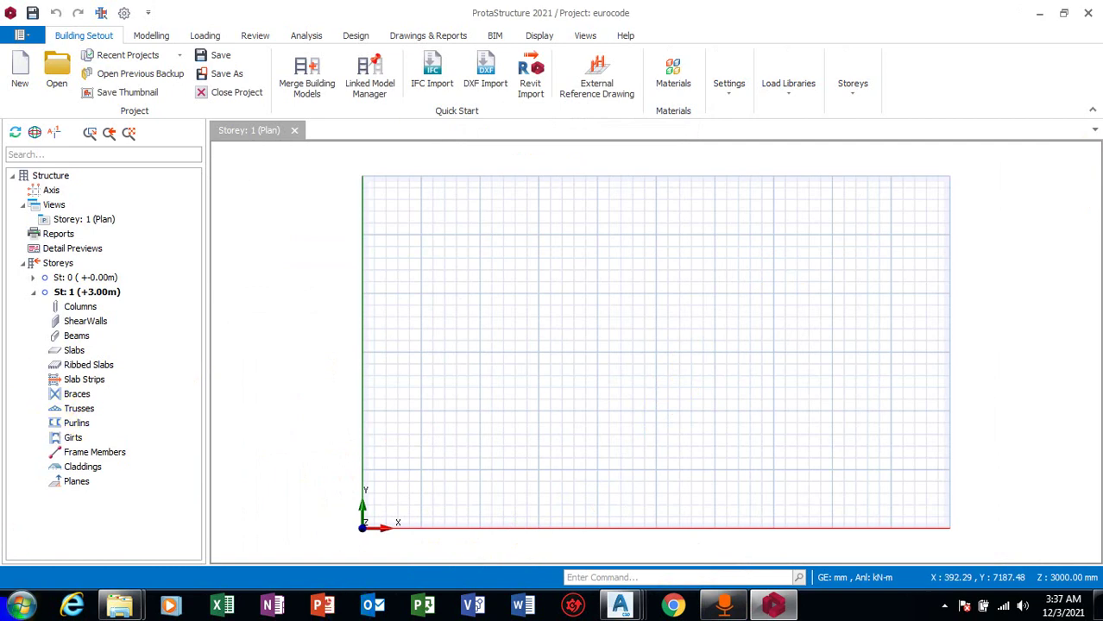
click(658, 340)
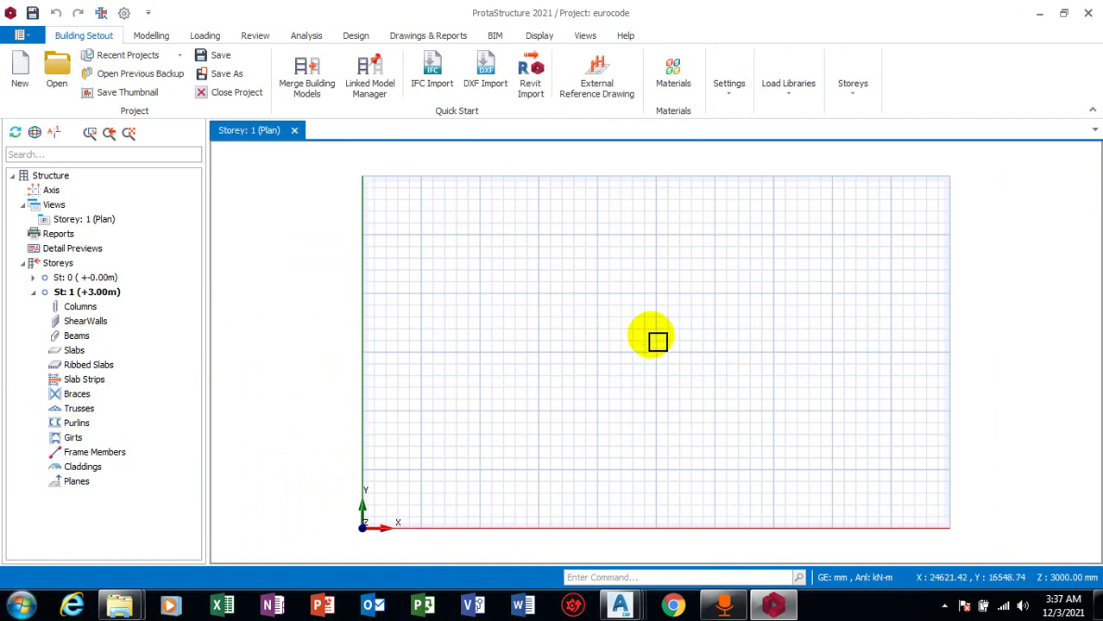
scroll(505, 328, down, 5)
scroll(517, 319, up, 5)
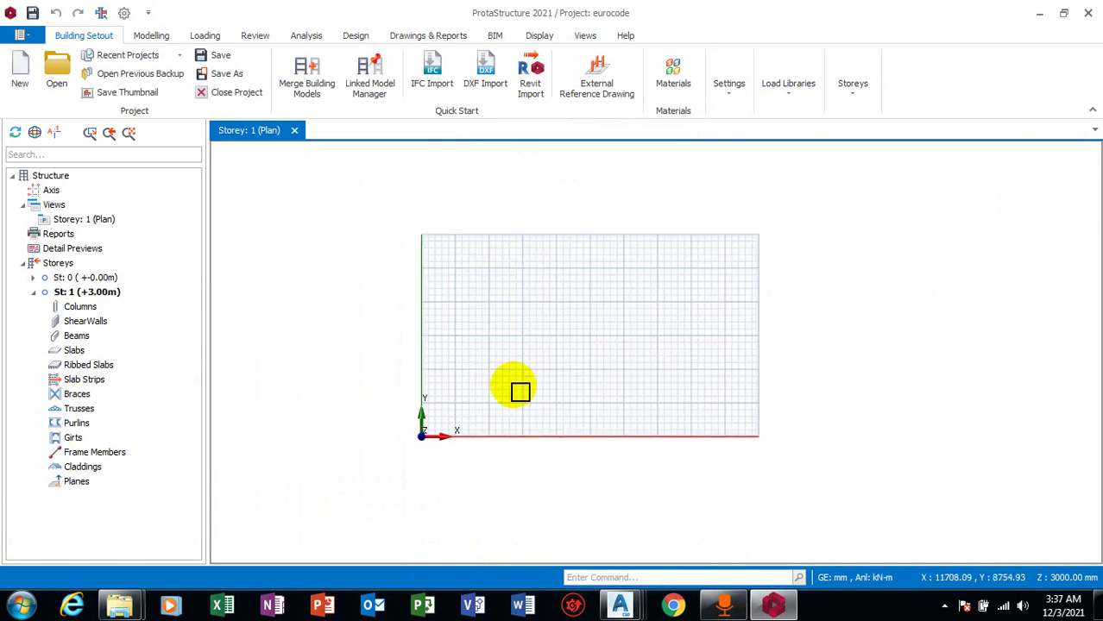
scroll(519, 325, up, 4)
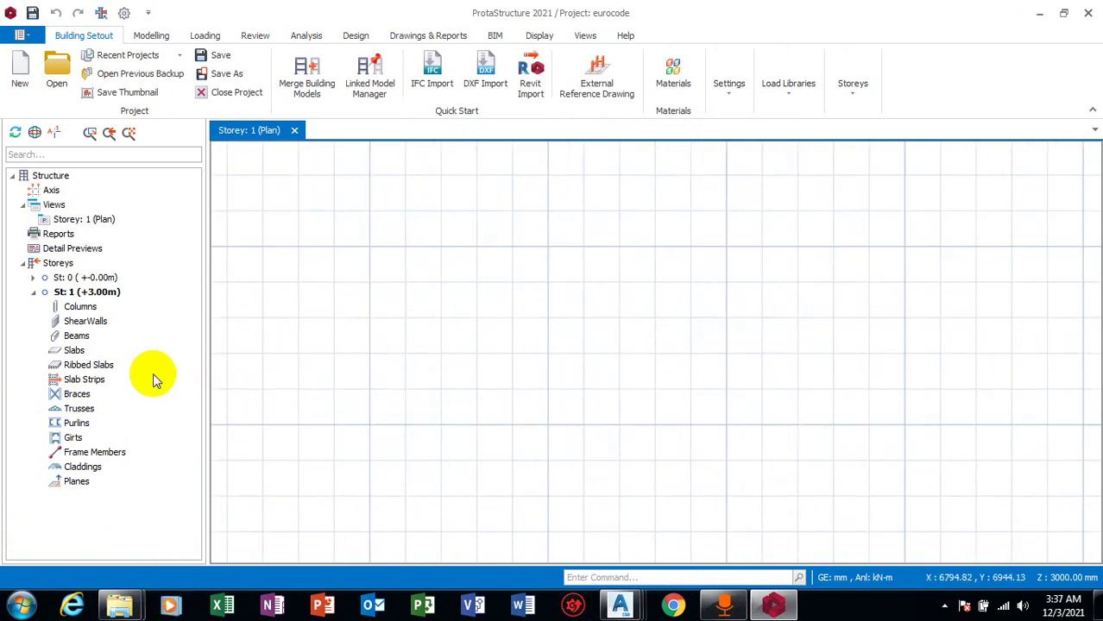
scroll(243, 437, down, 1)
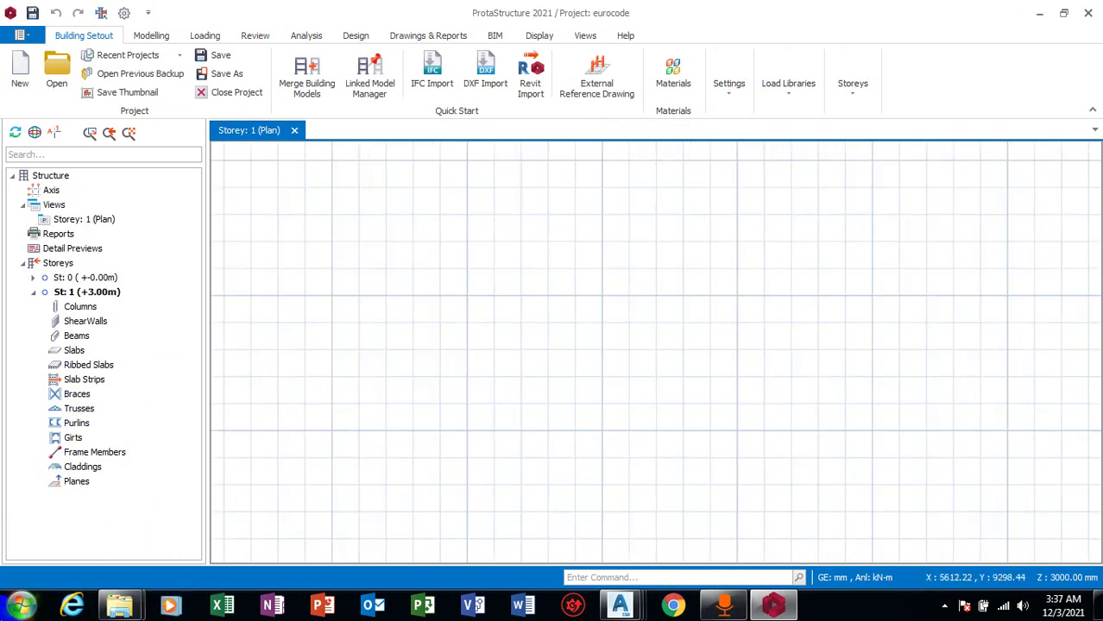
scroll(402, 397, down, 4)
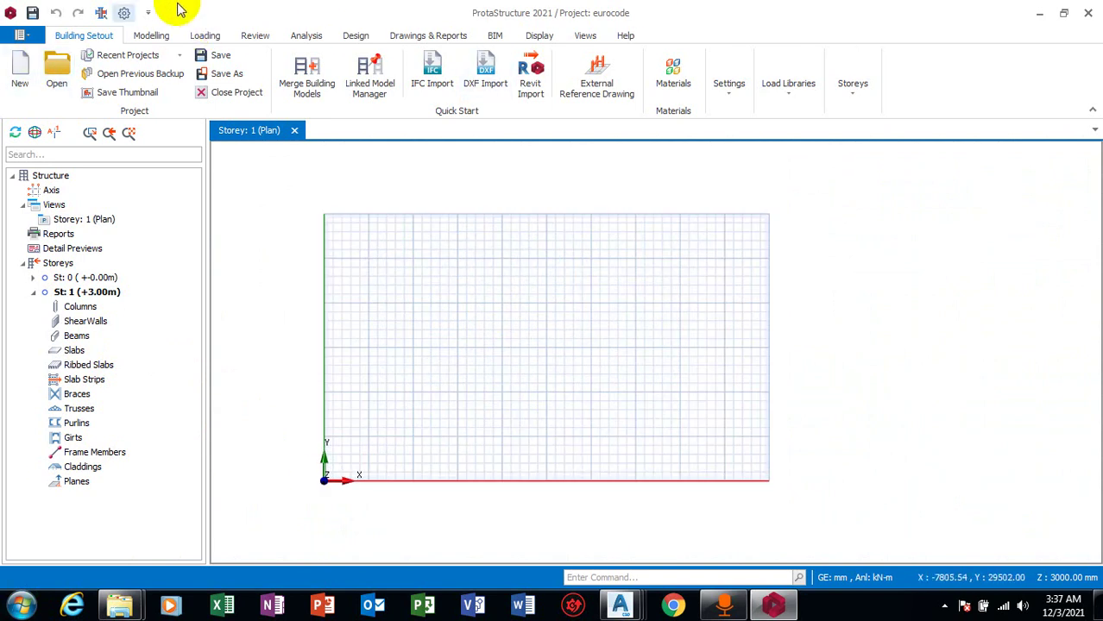
- Generate an orthogonal axis grid labelled from A and 1, with 5000*3 spacing in both directions
click(153, 36)
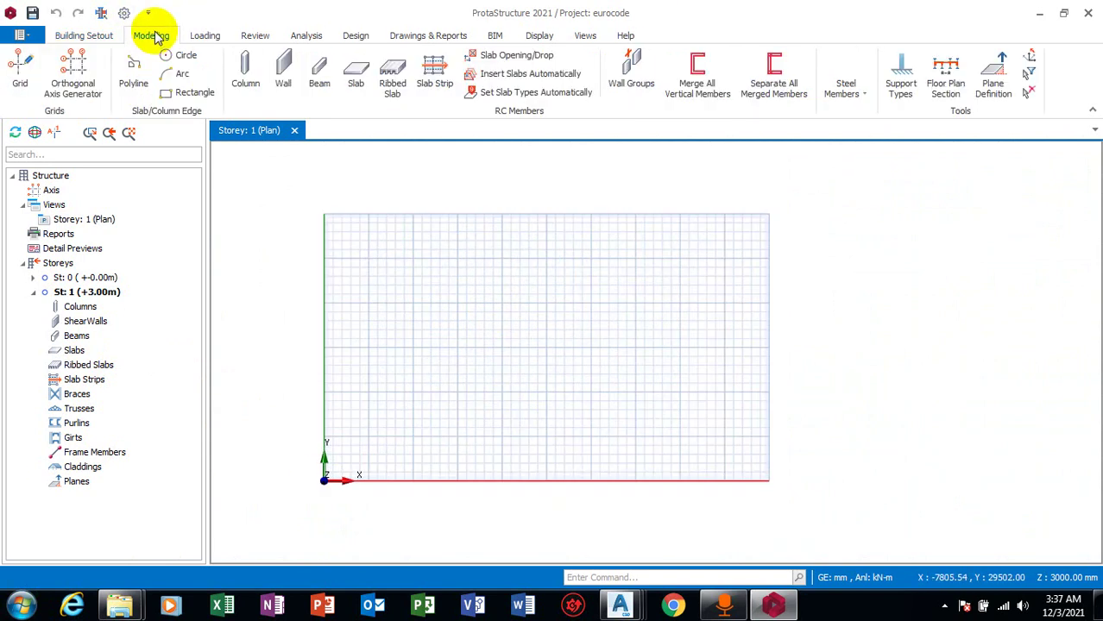
click(73, 71)
click(581, 364)
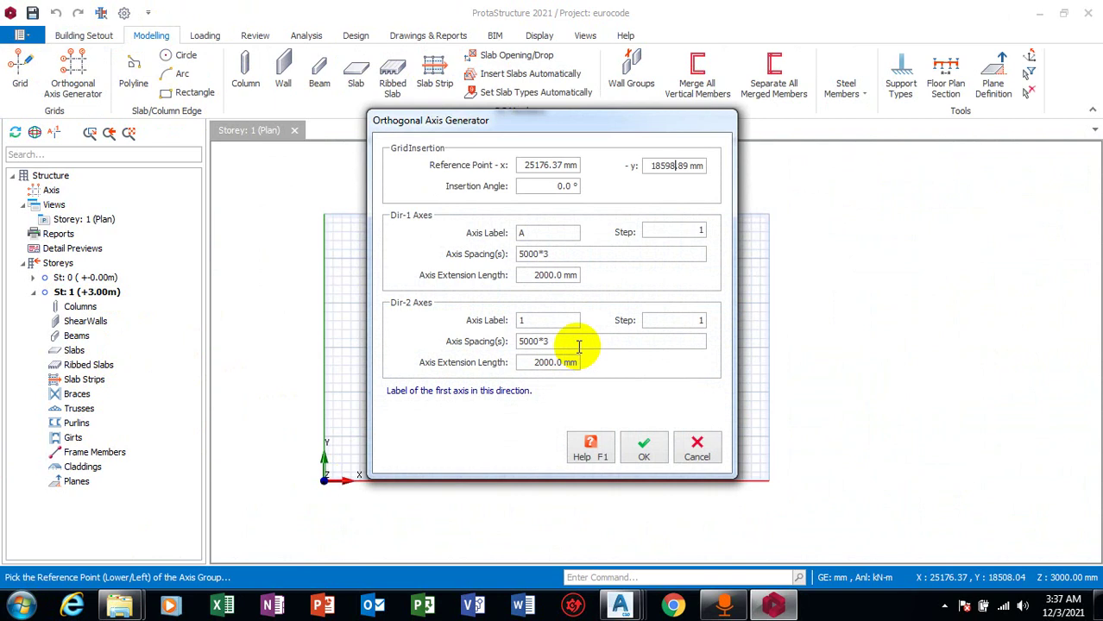
click(646, 449)
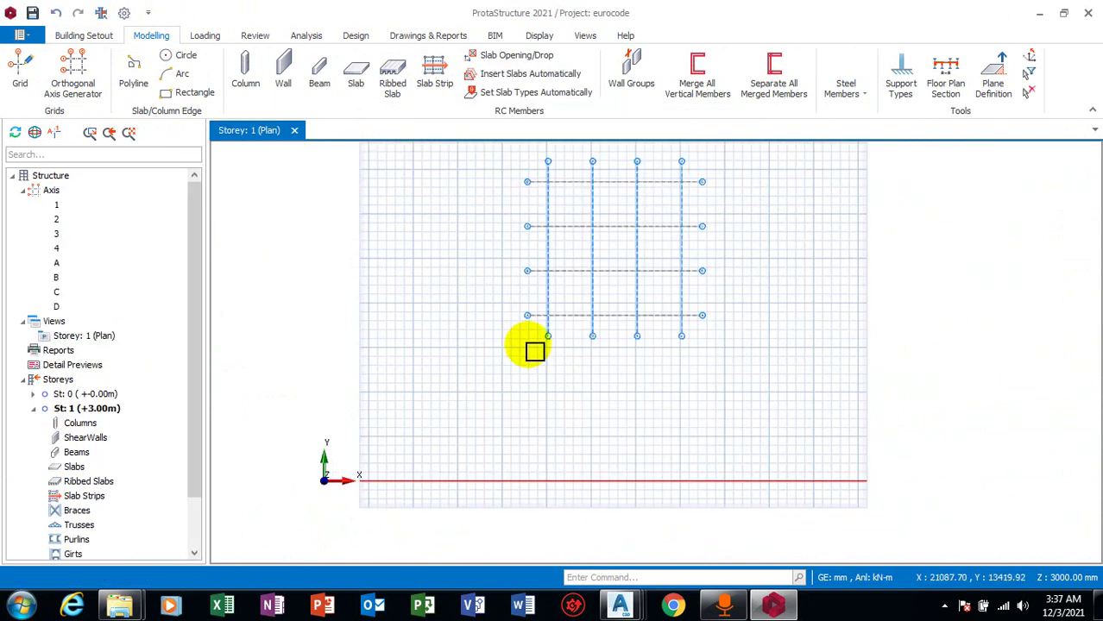
scroll(671, 179, up, 3)
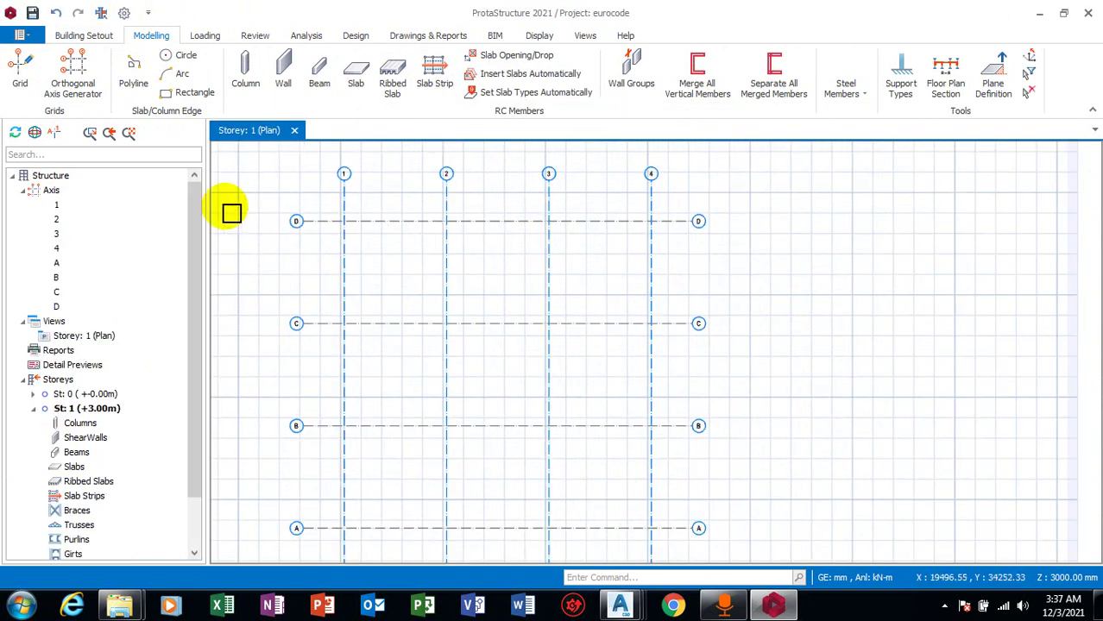
scroll(381, 271, down, 3)
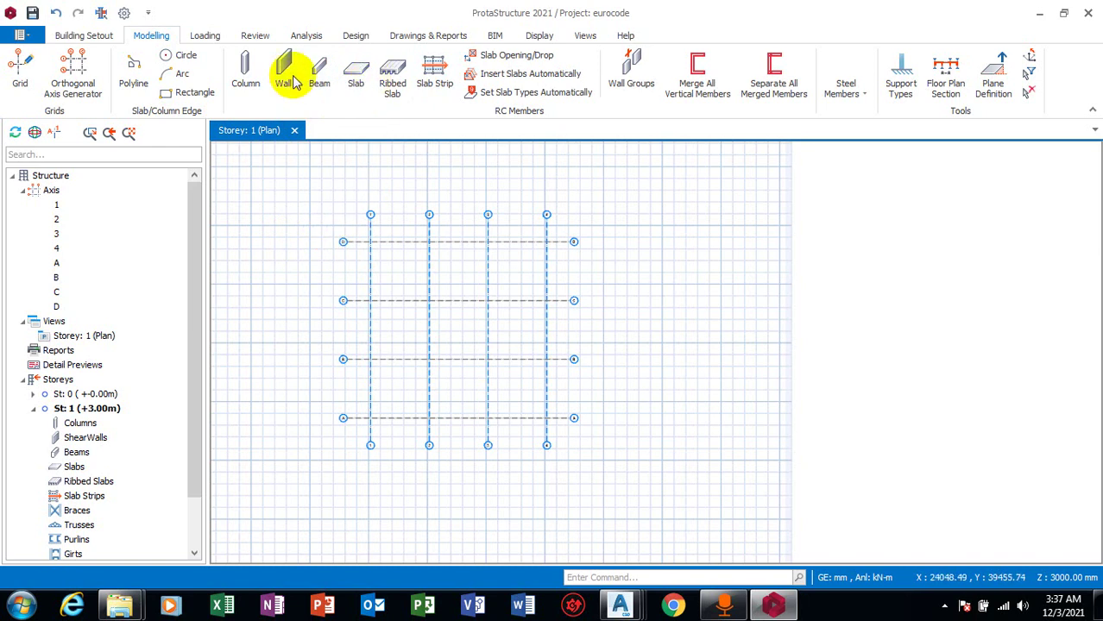
- Insert beams 230 mm wide and 450 mm deep along all the grid axes, splitting them at the supporting spans
click(320, 76)
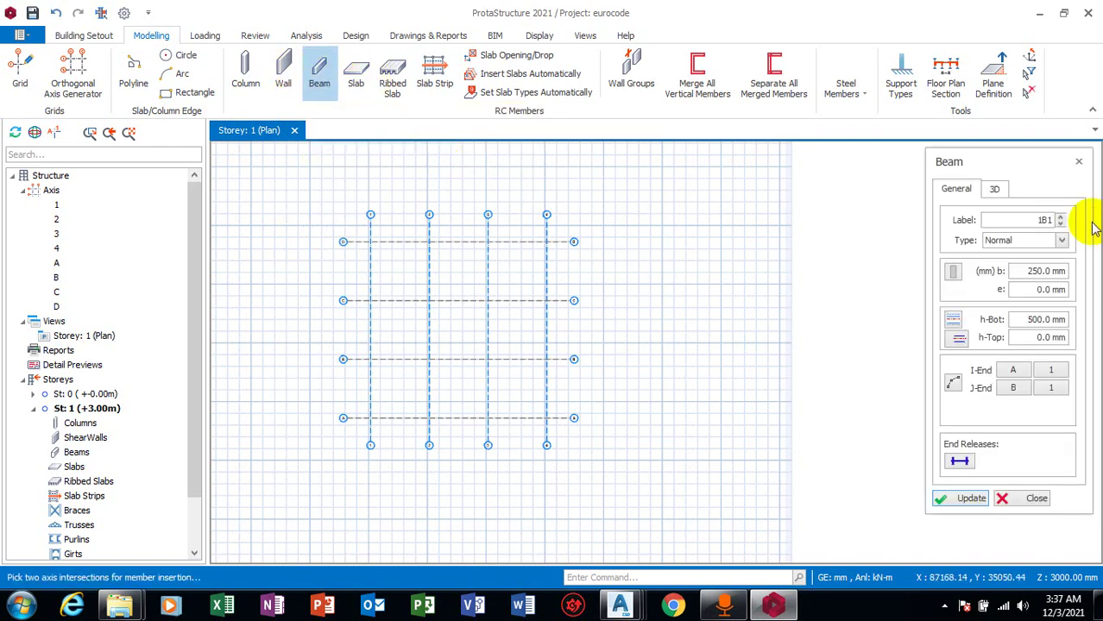
click(1034, 271)
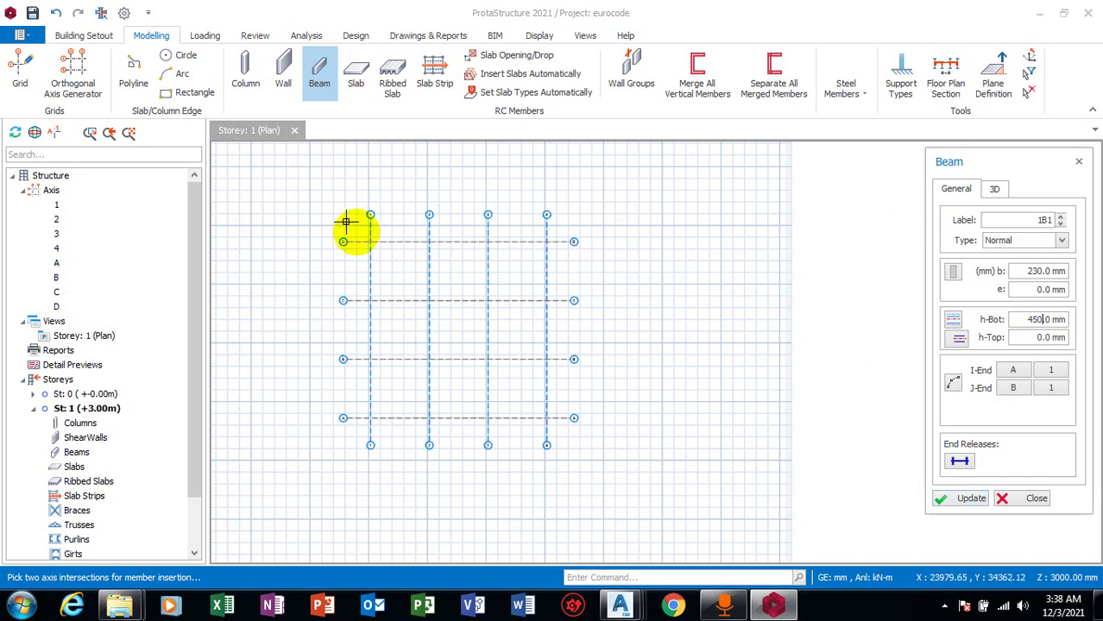
drag(358, 231, 547, 428)
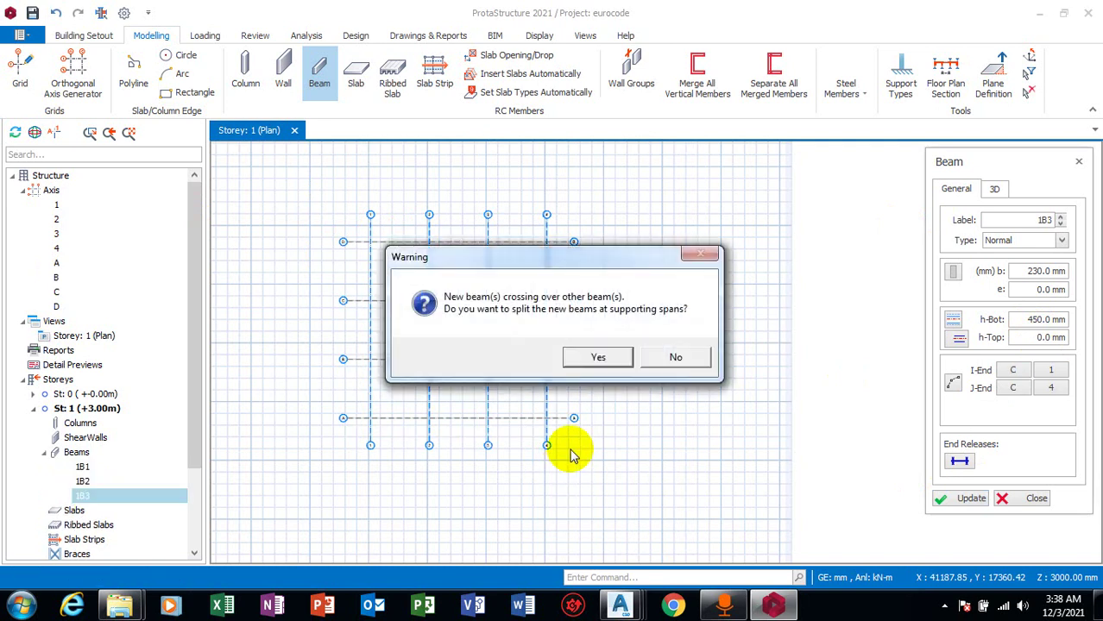
click(601, 359)
click(600, 355)
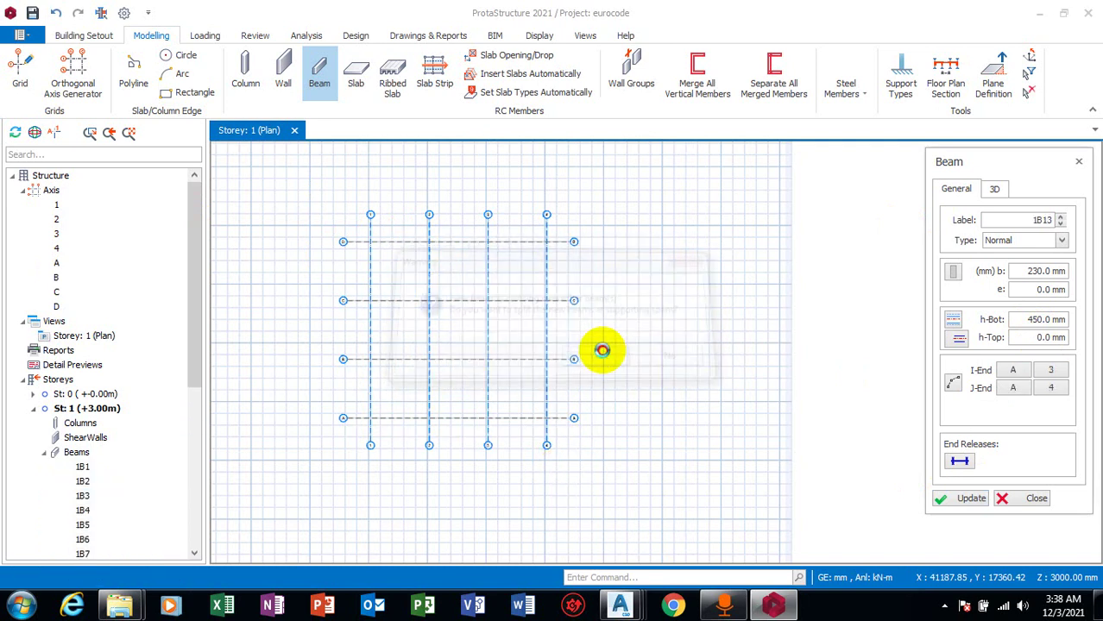
click(545, 403)
scroll(581, 319, up, 2)
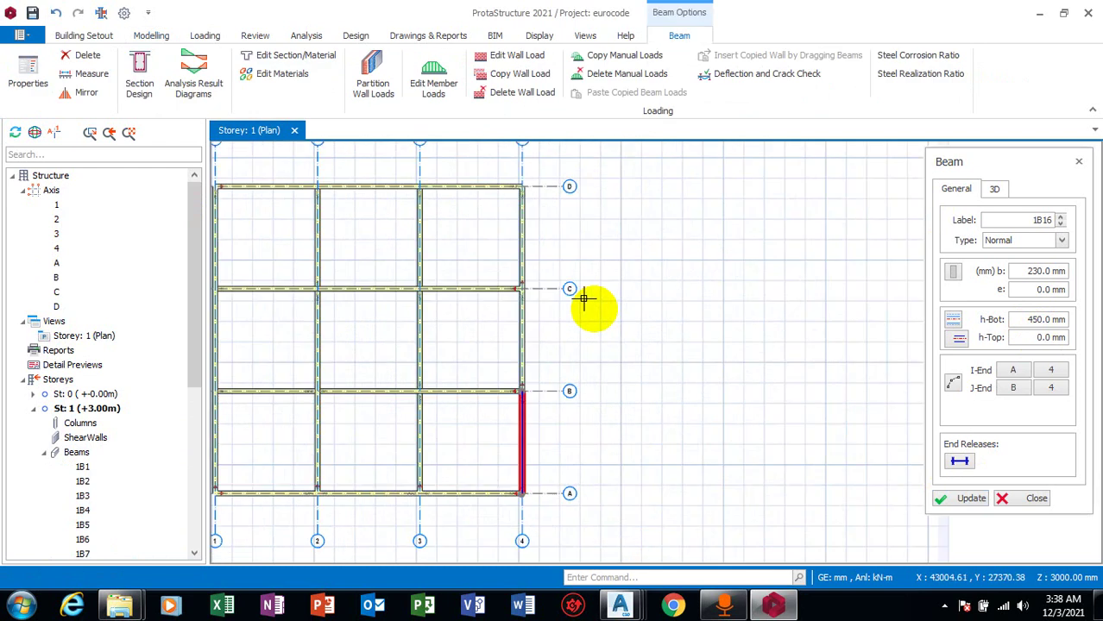
key(Escape)
scroll(672, 328, down, 2)
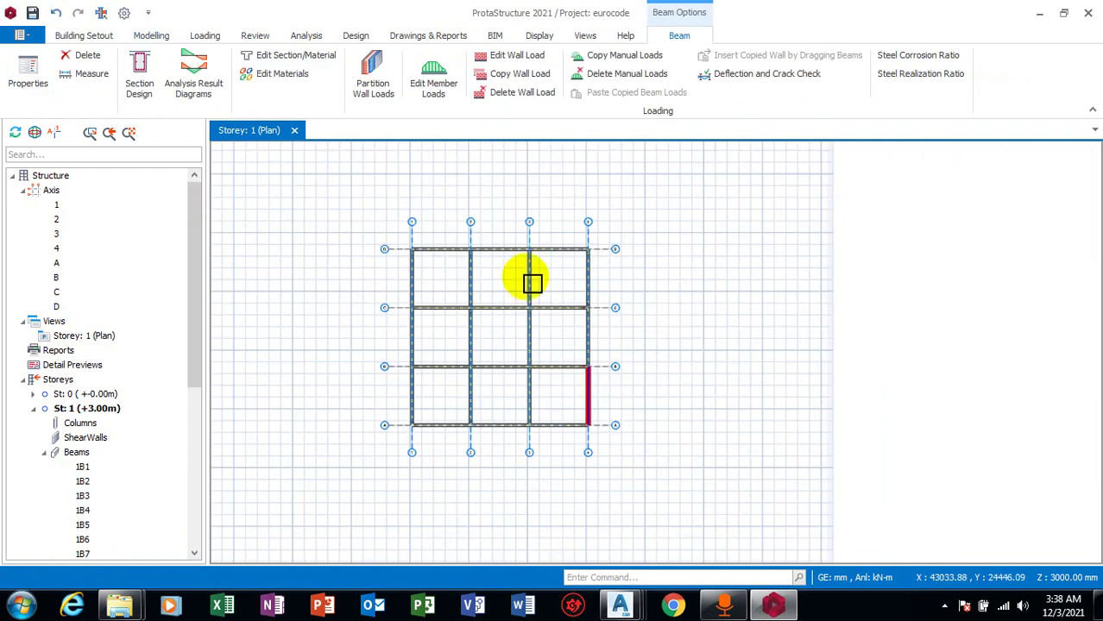
scroll(428, 251, up, 2)
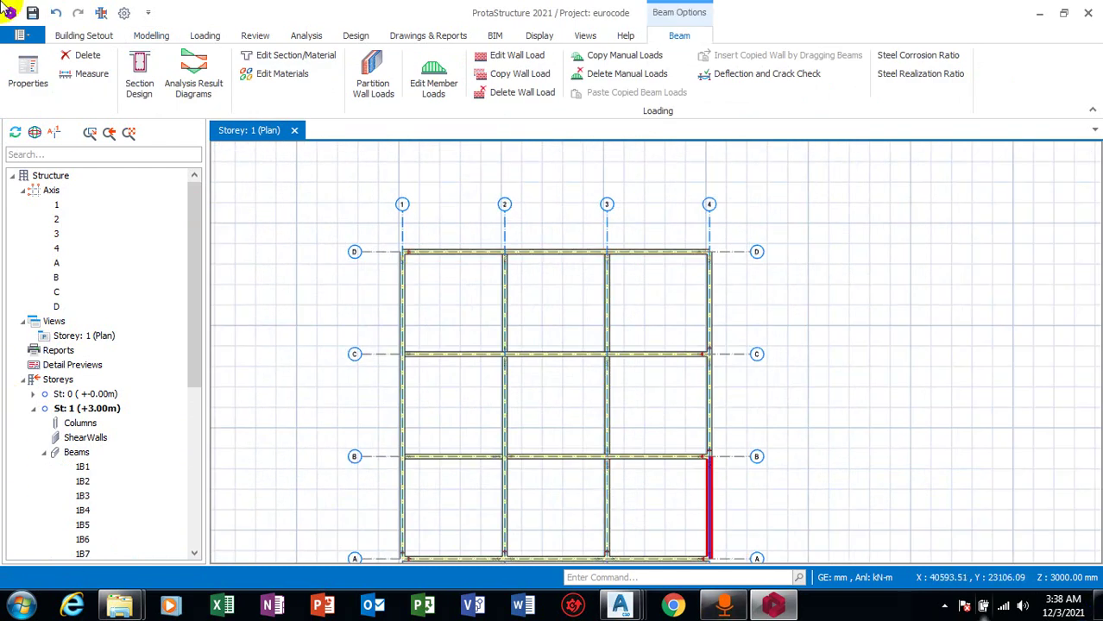
- Insert 230 by 230 mm columns at all intersections of axes 1–4 and A–D
click(86, 35)
click(162, 38)
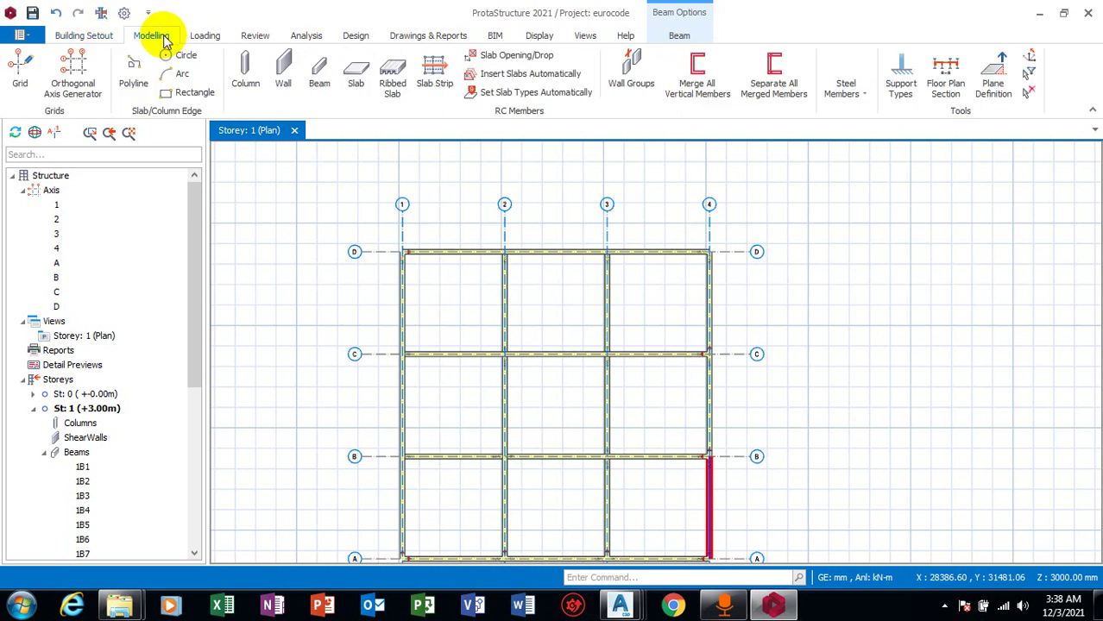
click(248, 88)
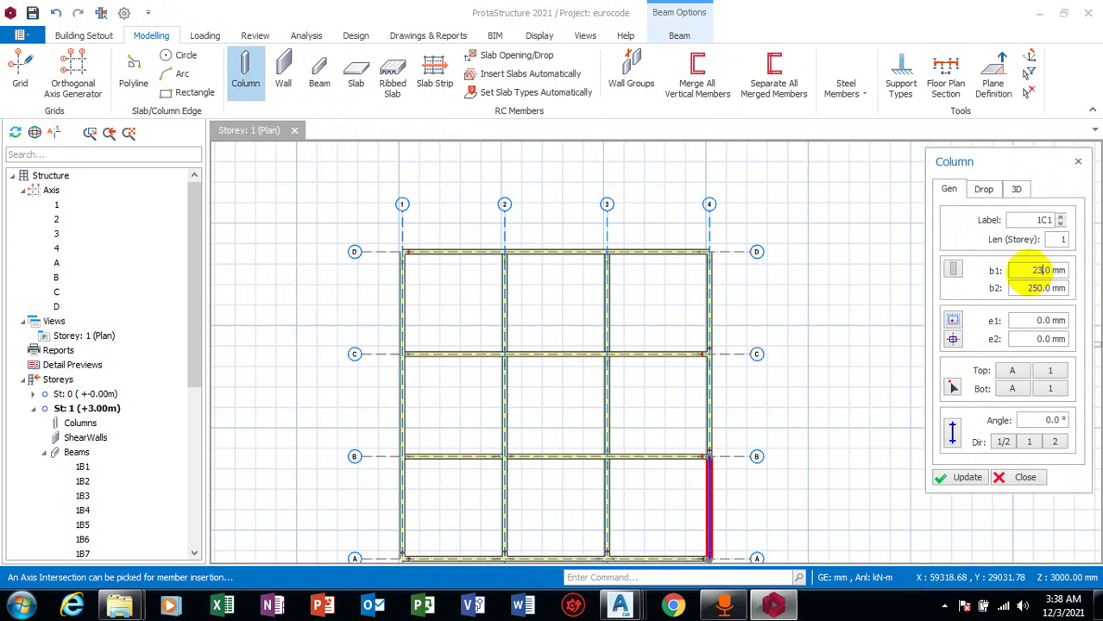
click(1043, 271)
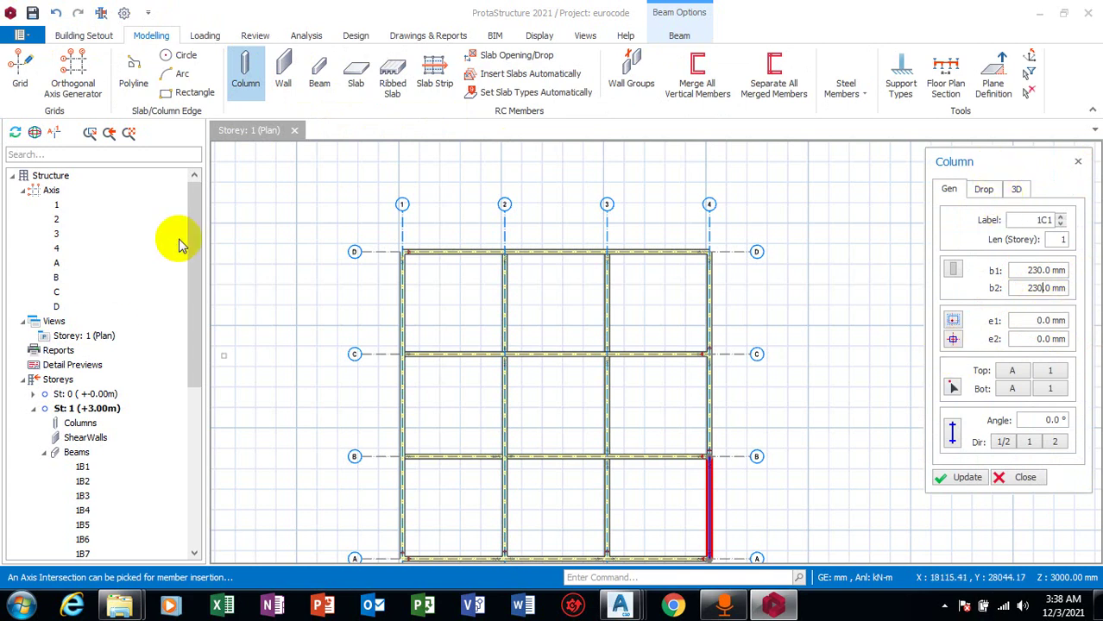
drag(376, 224, 710, 557)
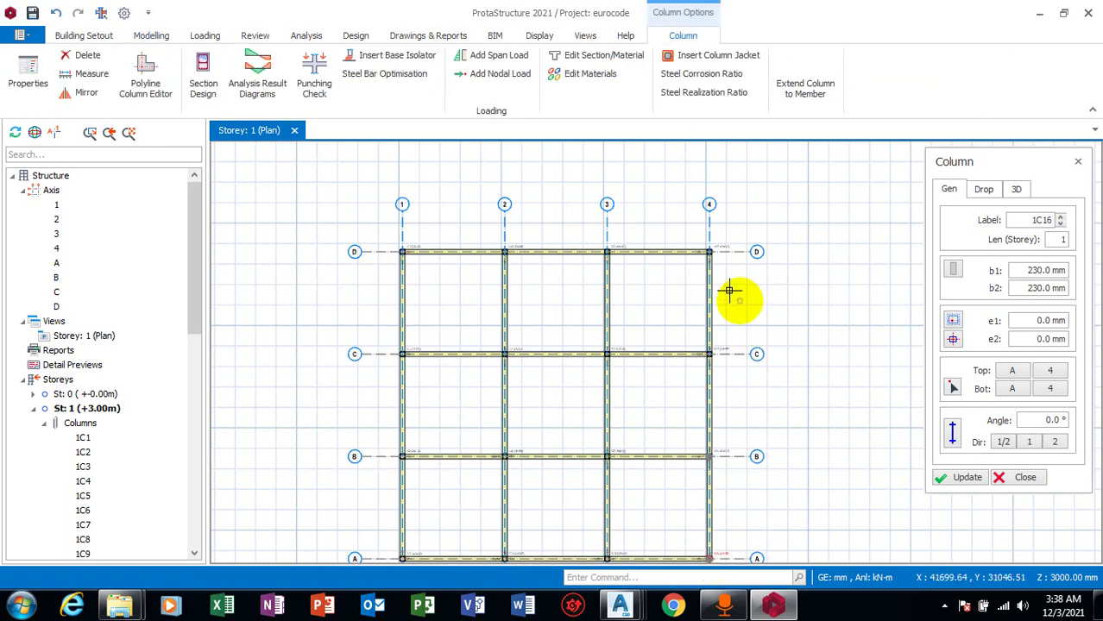
scroll(730, 277, down, 2)
scroll(743, 284, down, 1)
scroll(731, 234, up, 3)
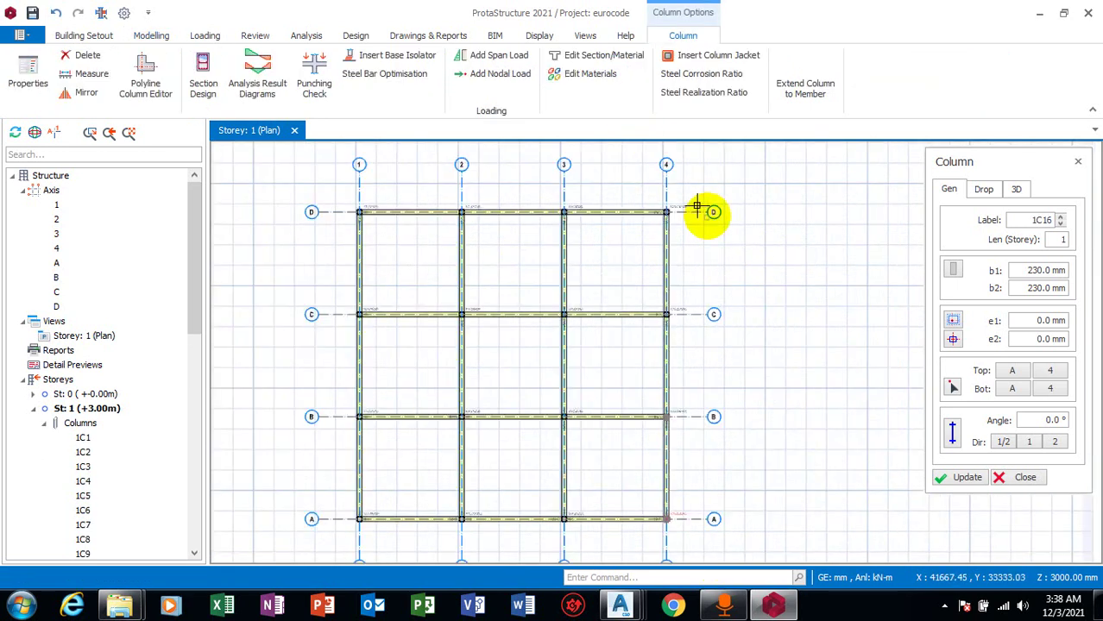
scroll(682, 198, up, 3)
scroll(691, 190, up, 2)
scroll(704, 259, down, 4)
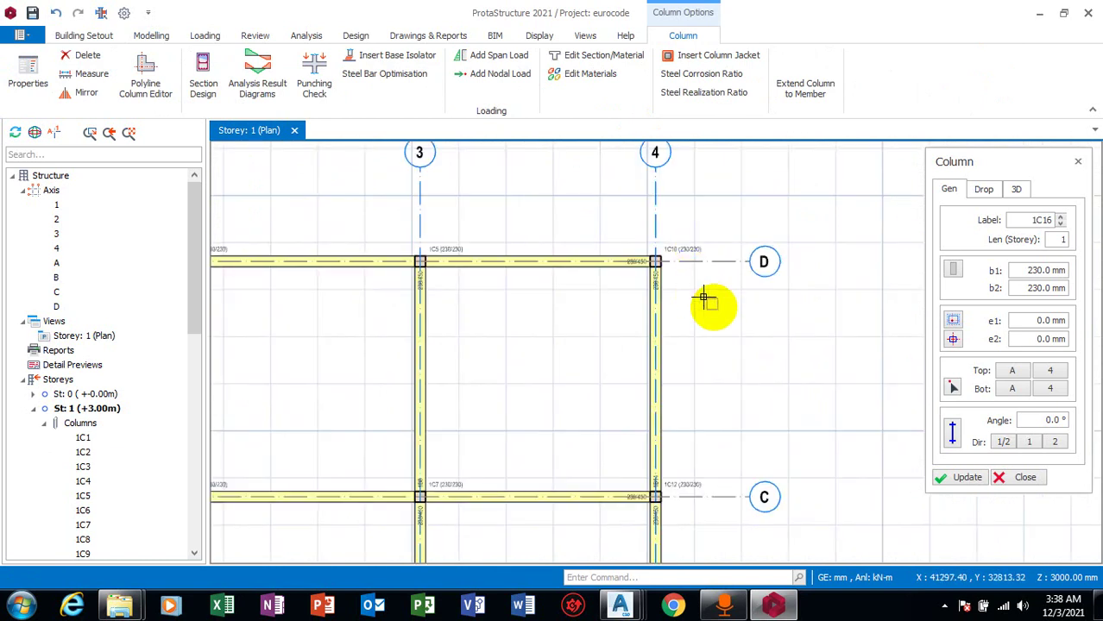
- Leave the Column command and collapse the Columns and Beams lists under storey 1 in the structure tree
key(Escape)
scroll(736, 326, down, 6)
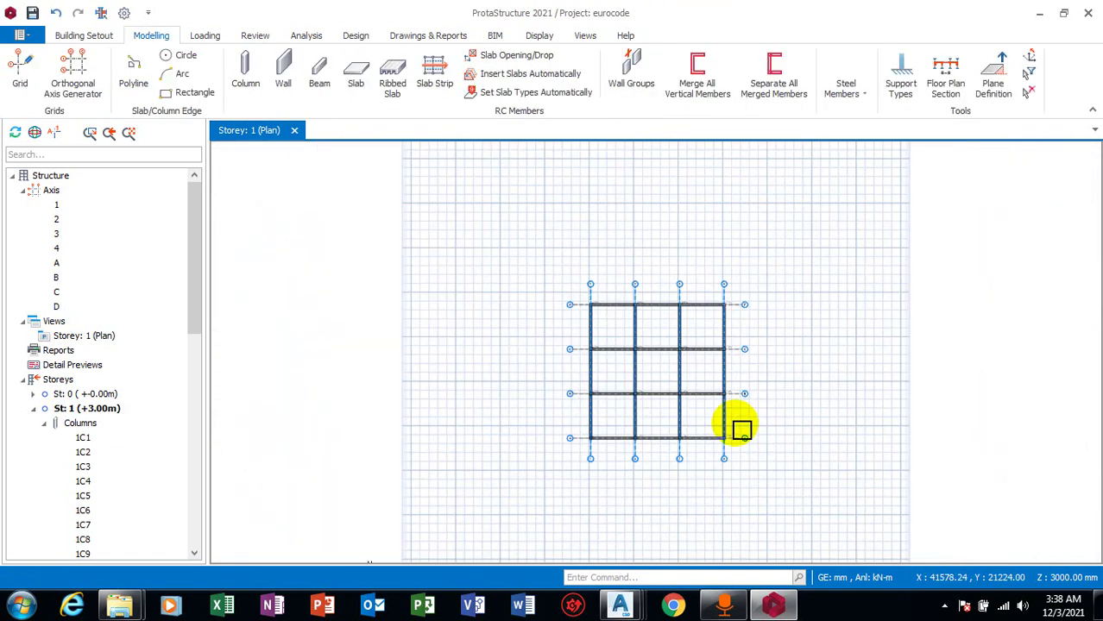
scroll(802, 360, up, 2)
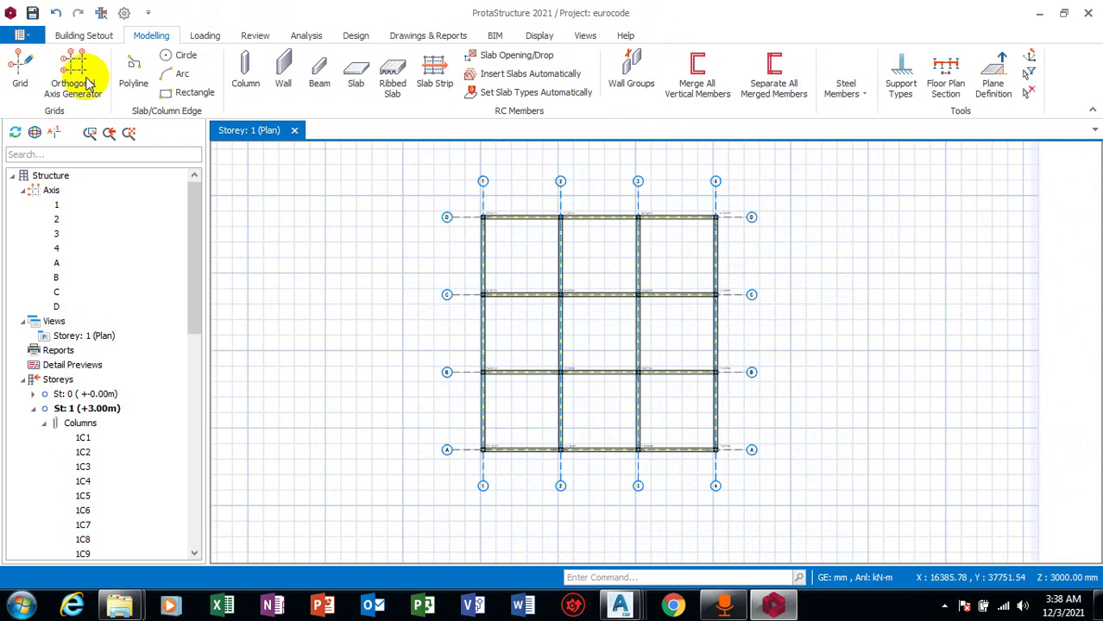
click(44, 424)
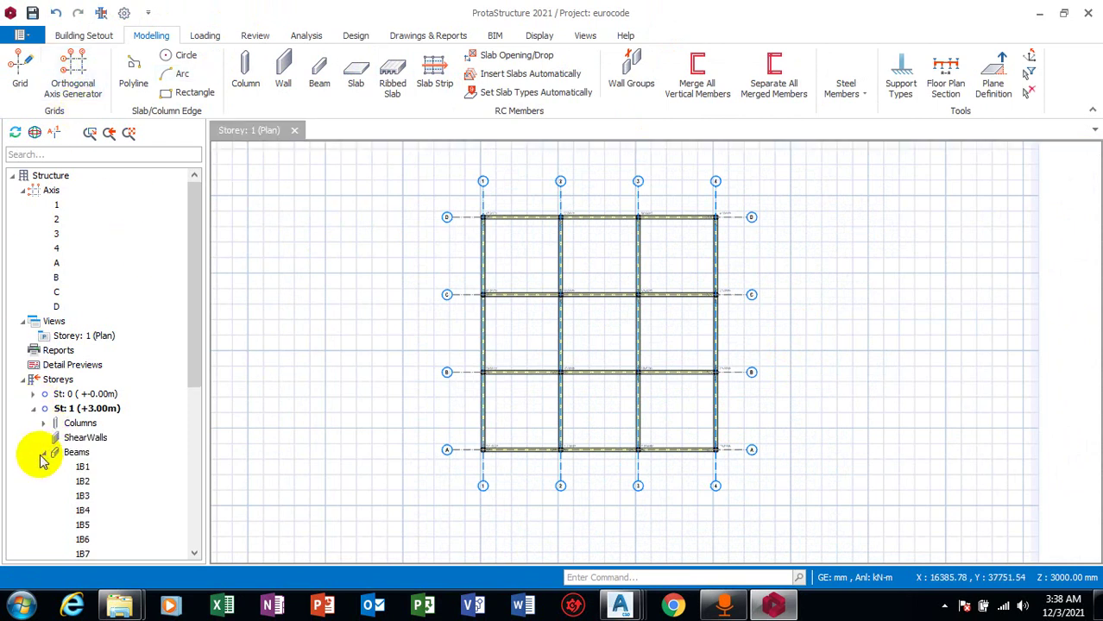
click(43, 453)
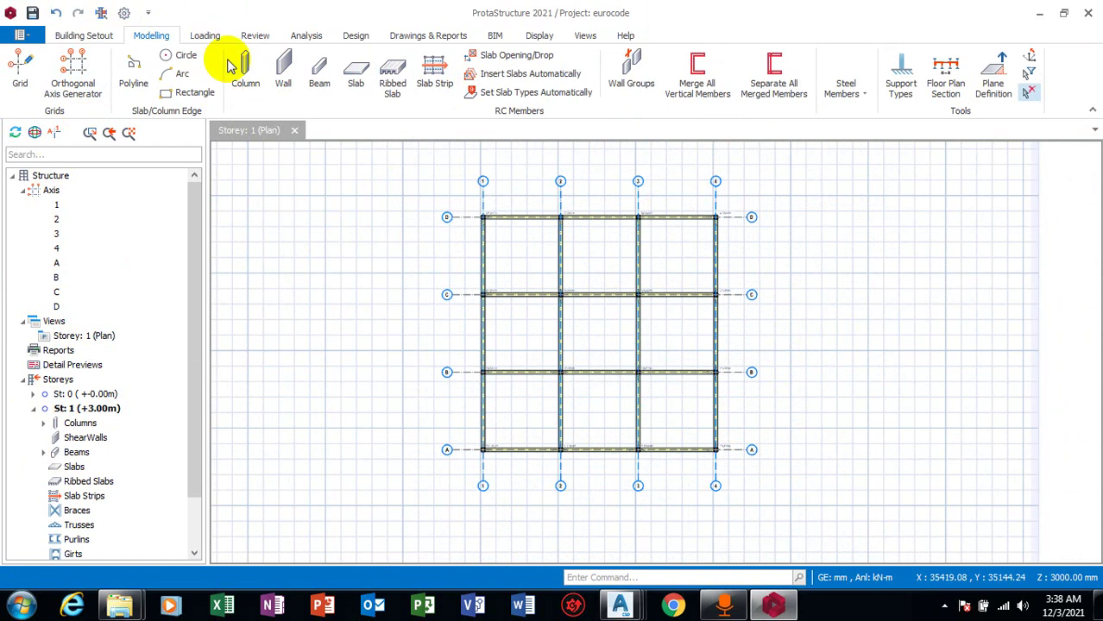
- Insert a 150 mm thick slab with 20 mm concrete cover in the bay between axes 1–2 and C–D
click(357, 76)
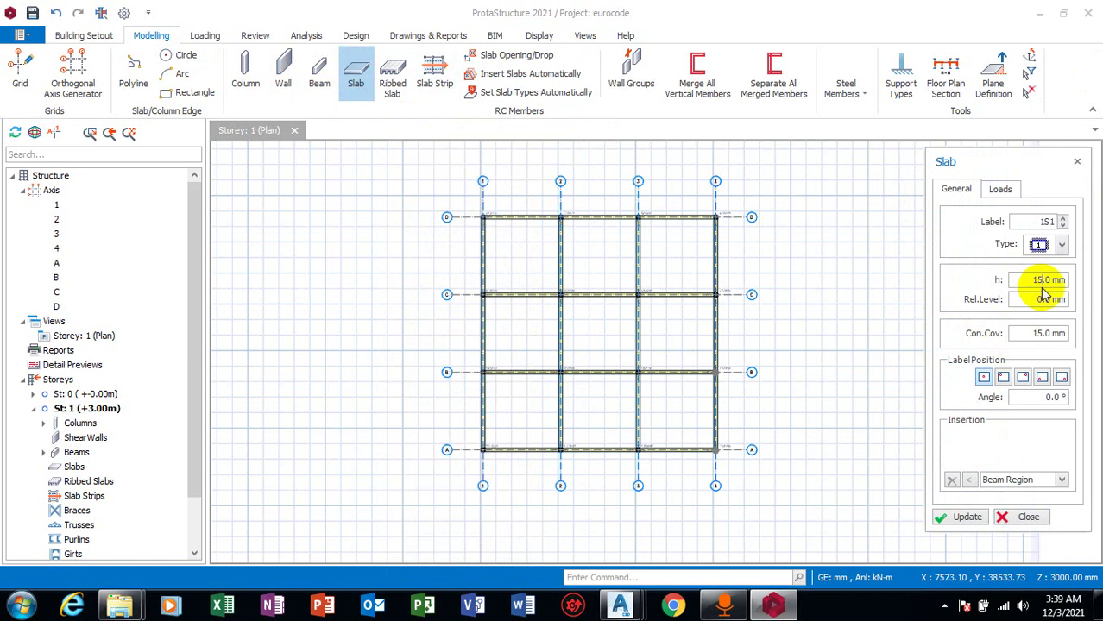
text(0)
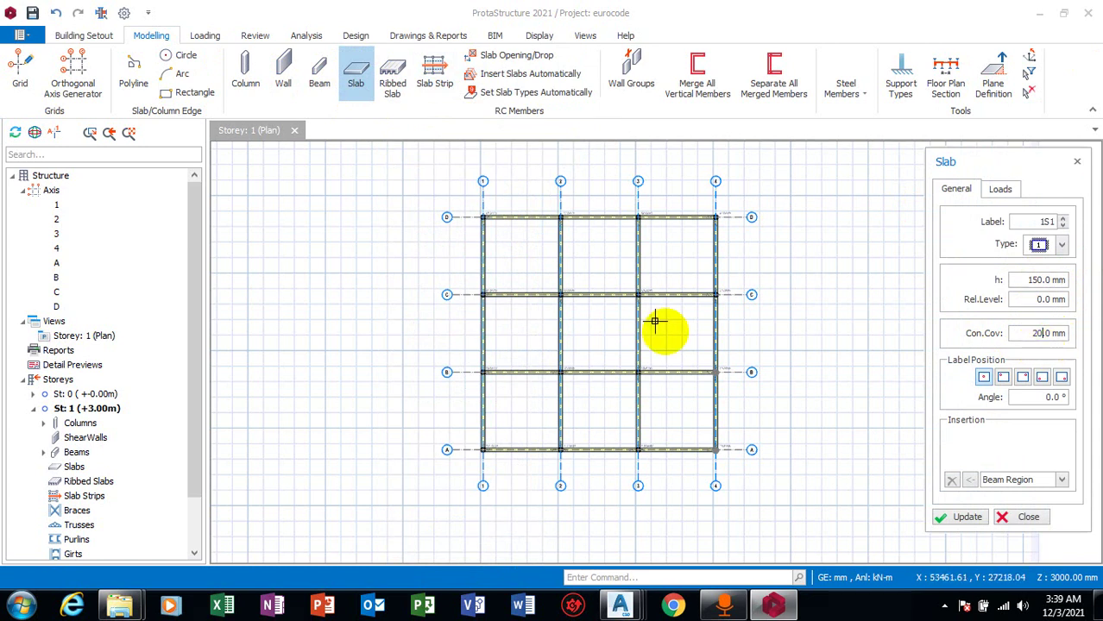
click(513, 262)
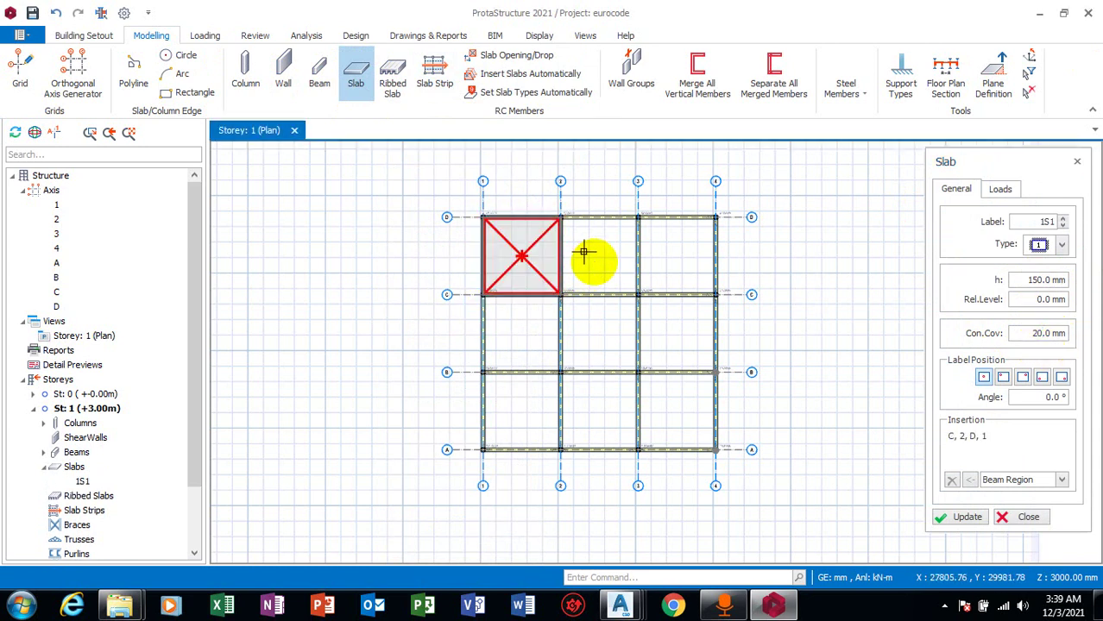
- Set the slab dead load to 5.8 kN/m2 and choose the 1.500 imposed load for Residential Communal Areas with limited use
click(998, 187)
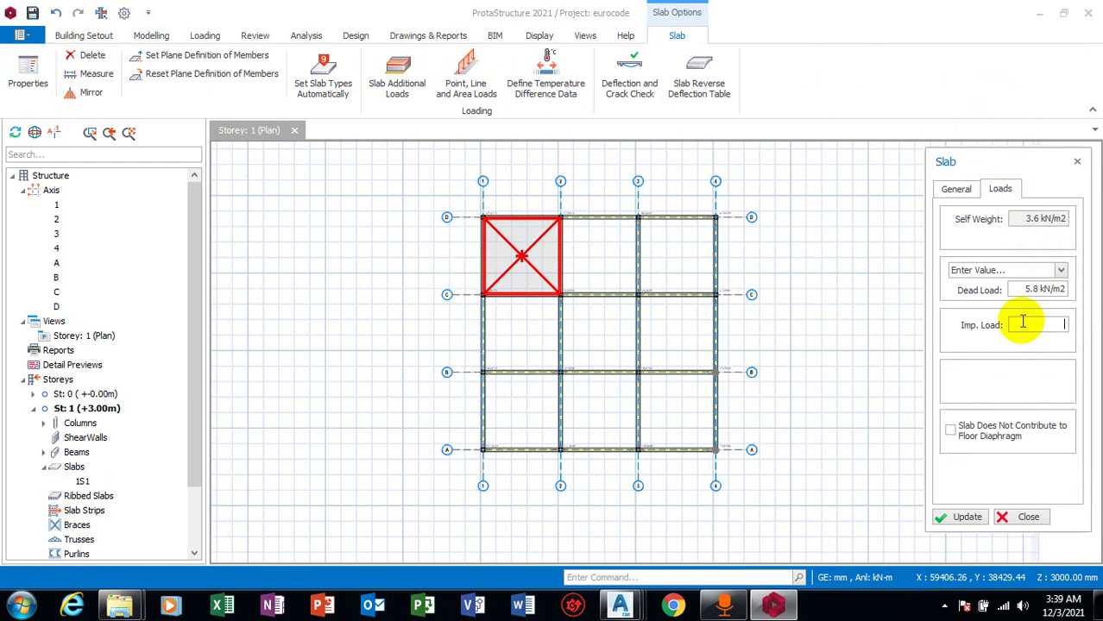
click(1020, 327)
click(1020, 323)
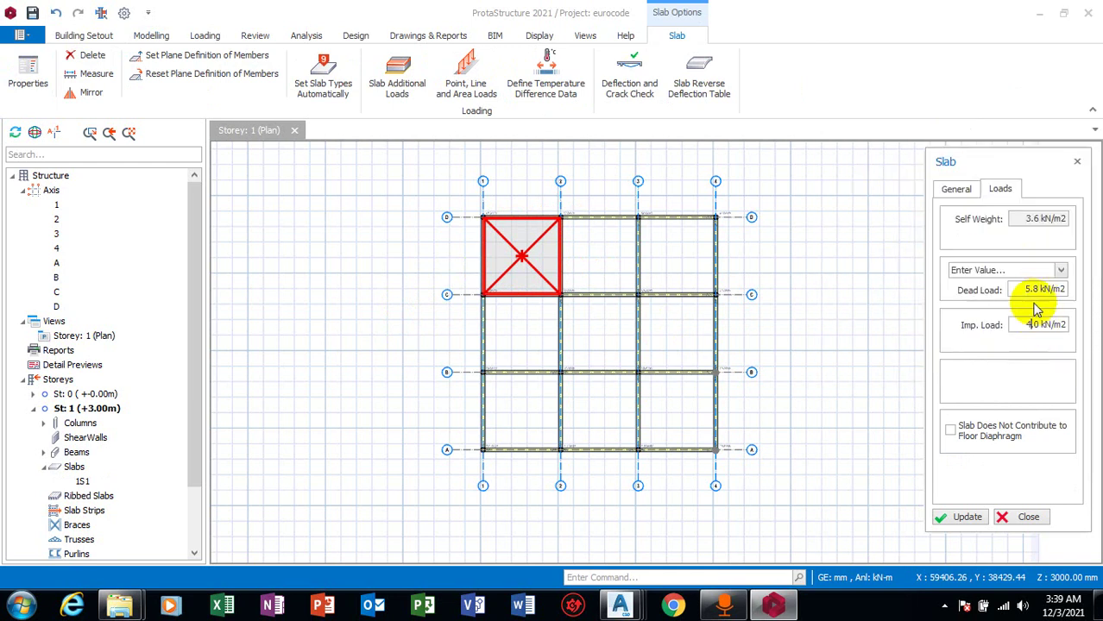
click(1034, 325)
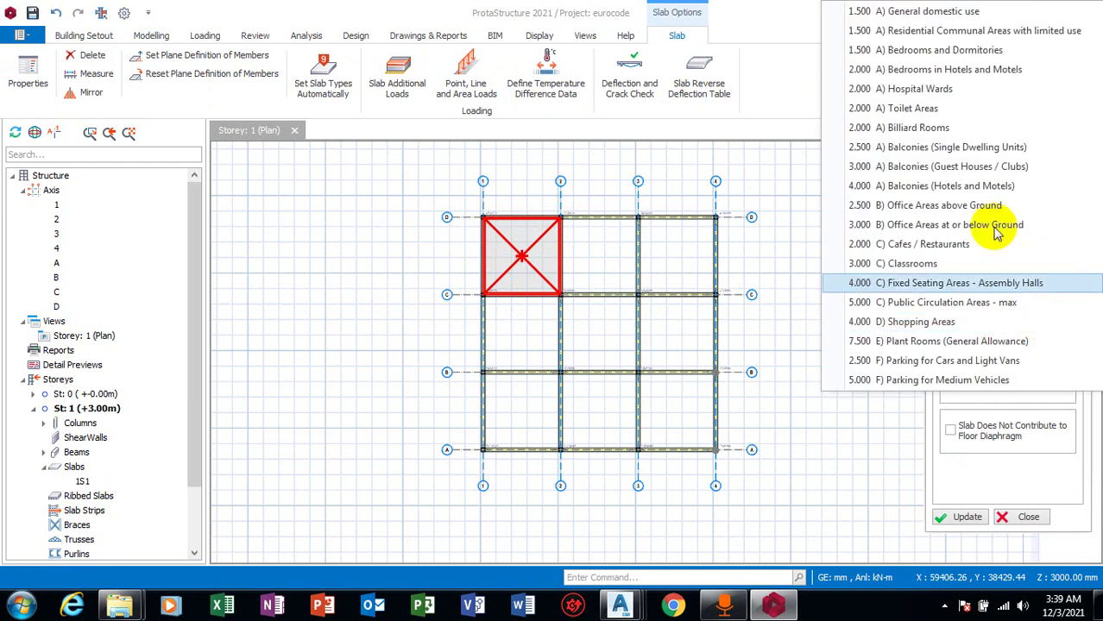
click(941, 34)
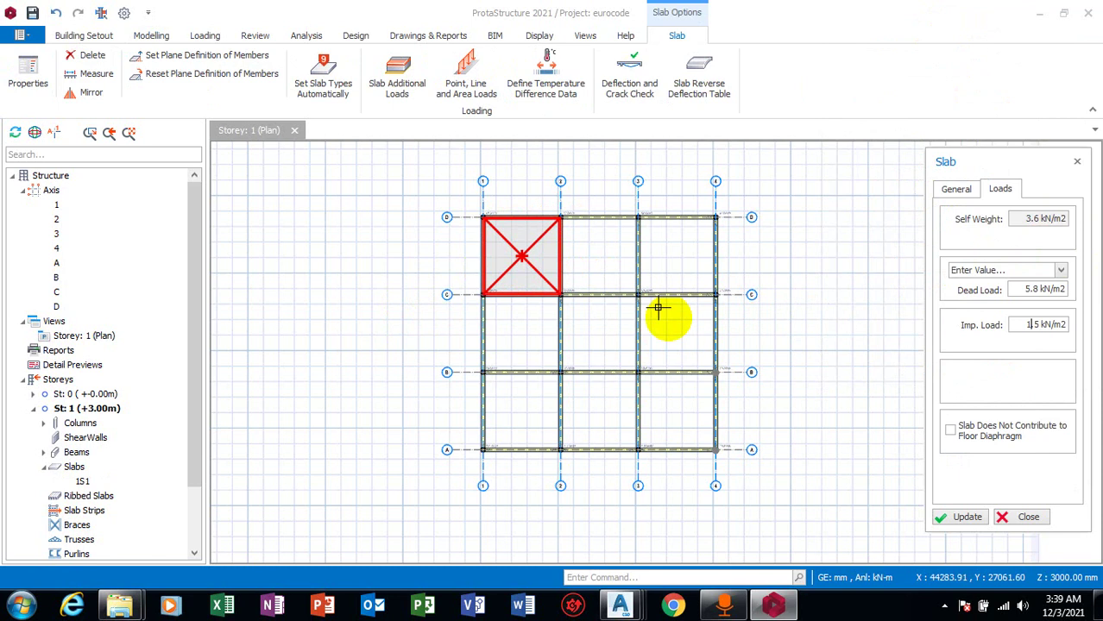
- Insert slabs in bays 2–3 and 3–4 between axes C–D, and in bays B–C and A–B between axes 1–2
click(607, 283)
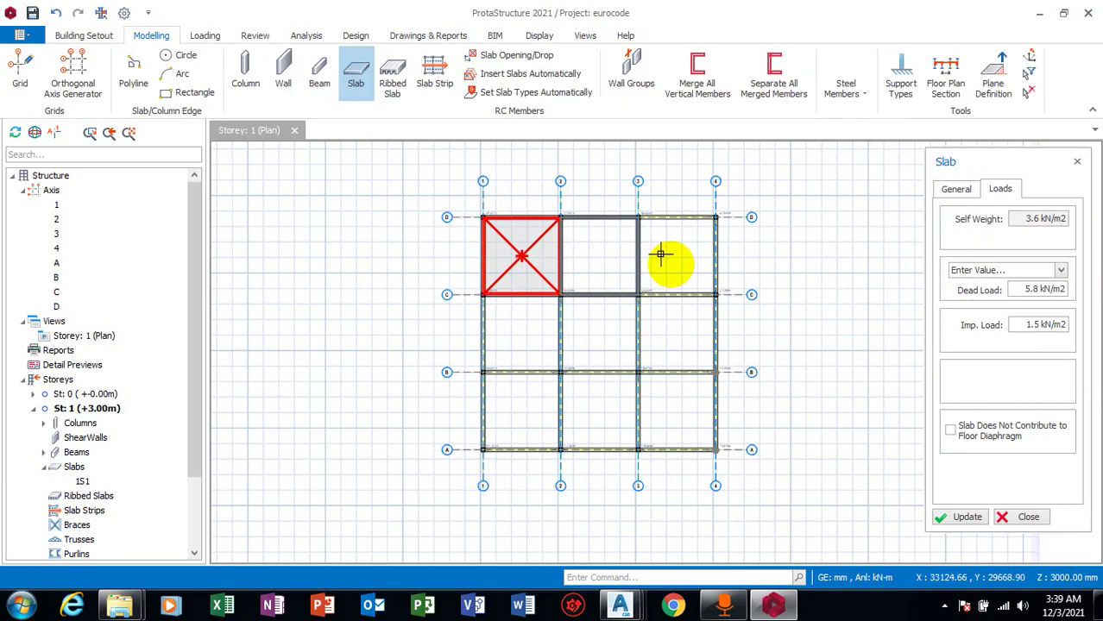
click(645, 289)
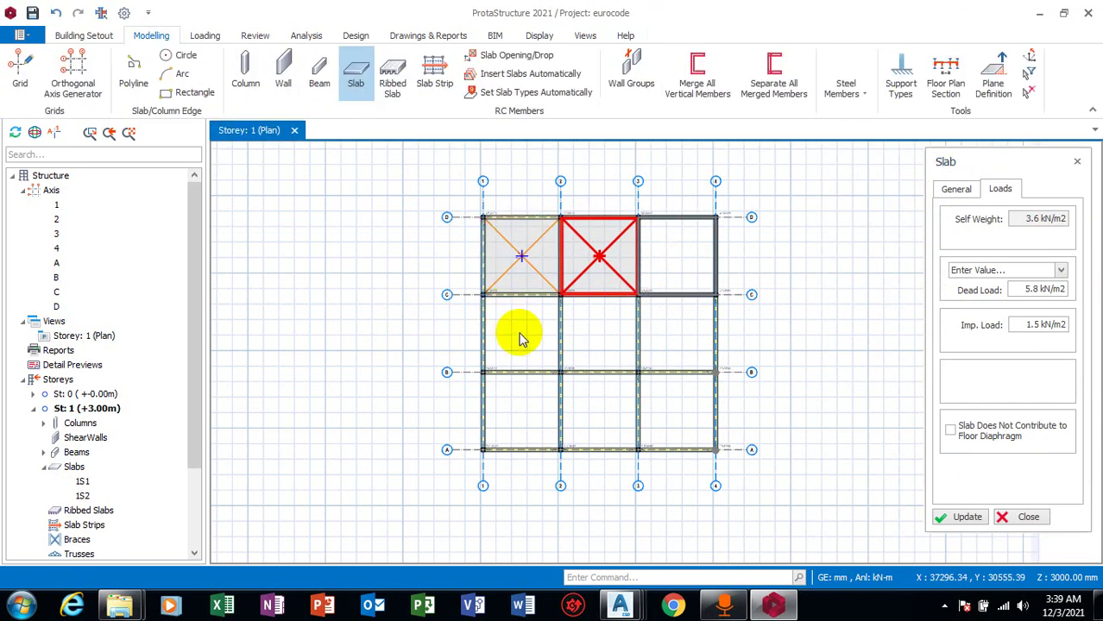
click(540, 416)
click(557, 355)
click(579, 344)
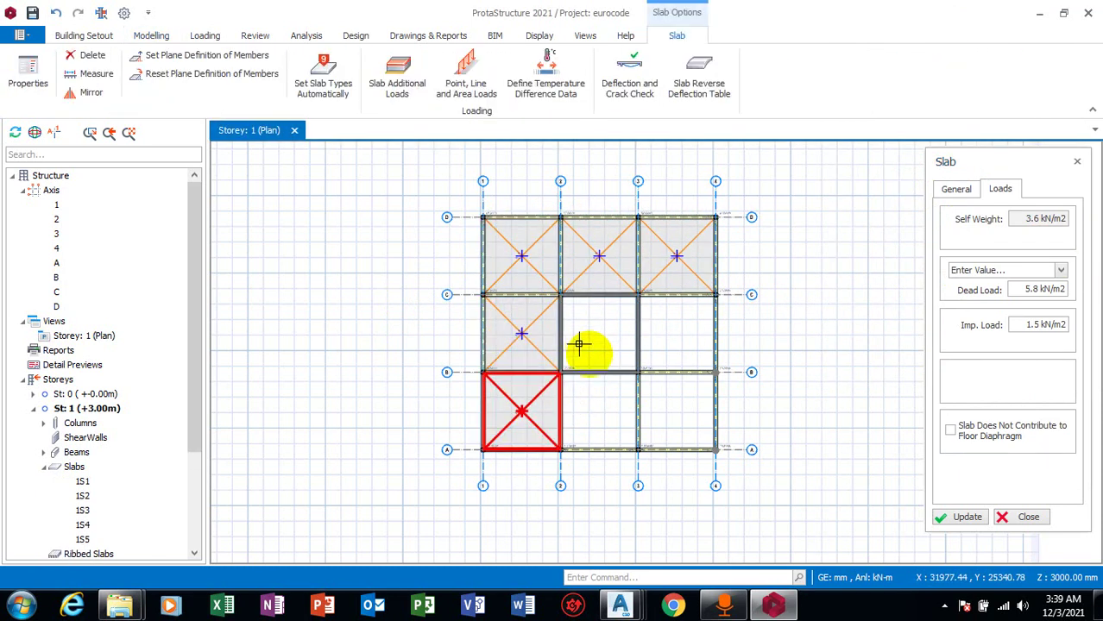
- Delete the slab in the bay between axes 1–2 and A–B
key(Escape)
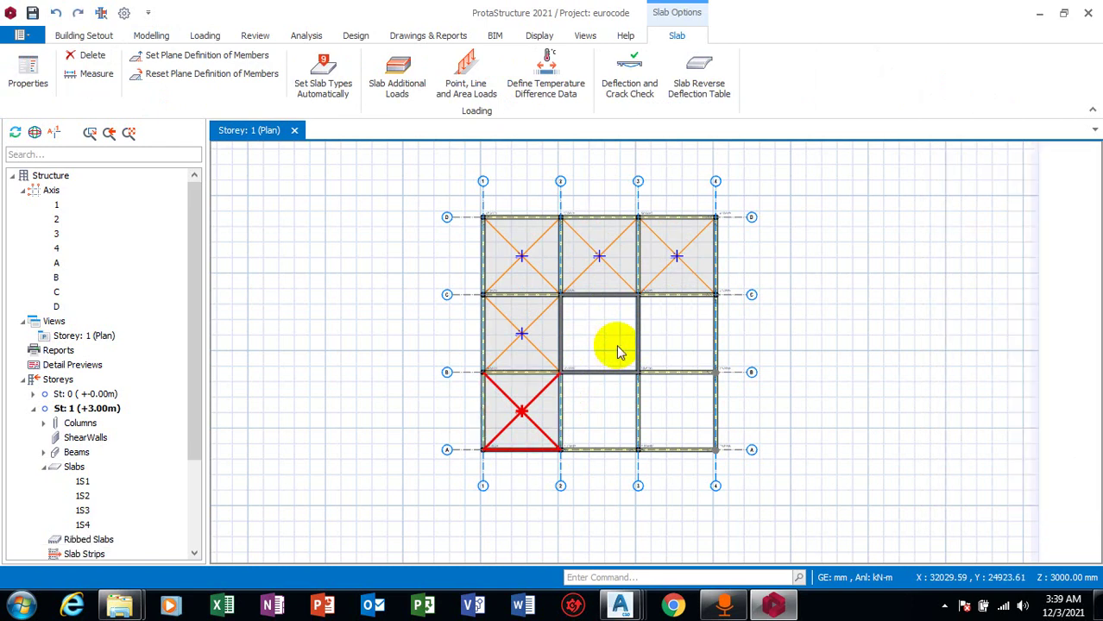
key(Delete)
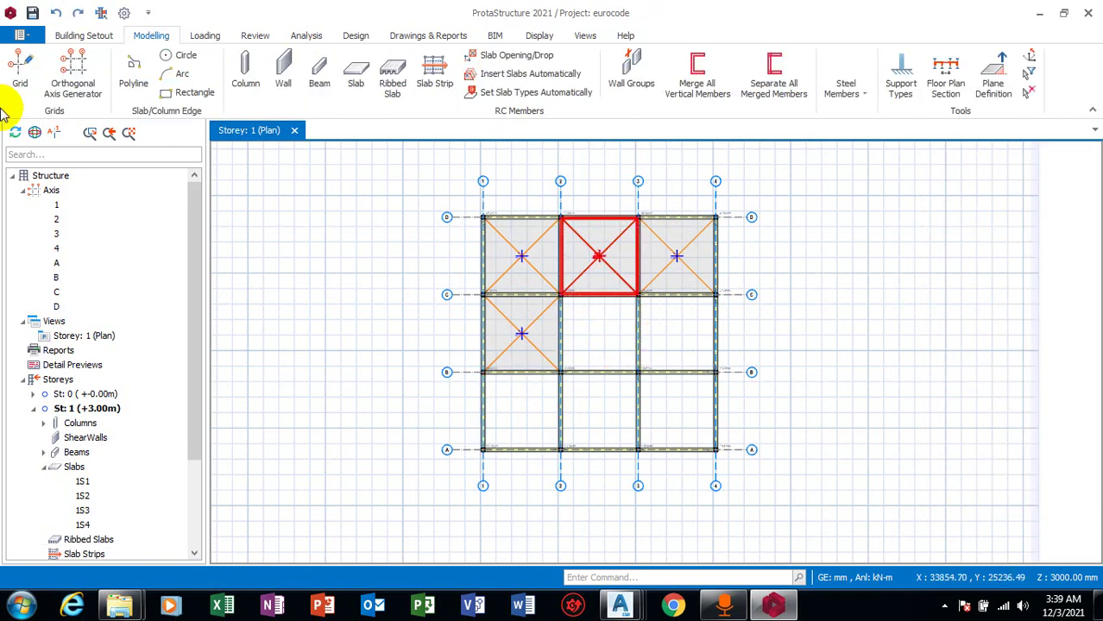
click(204, 35)
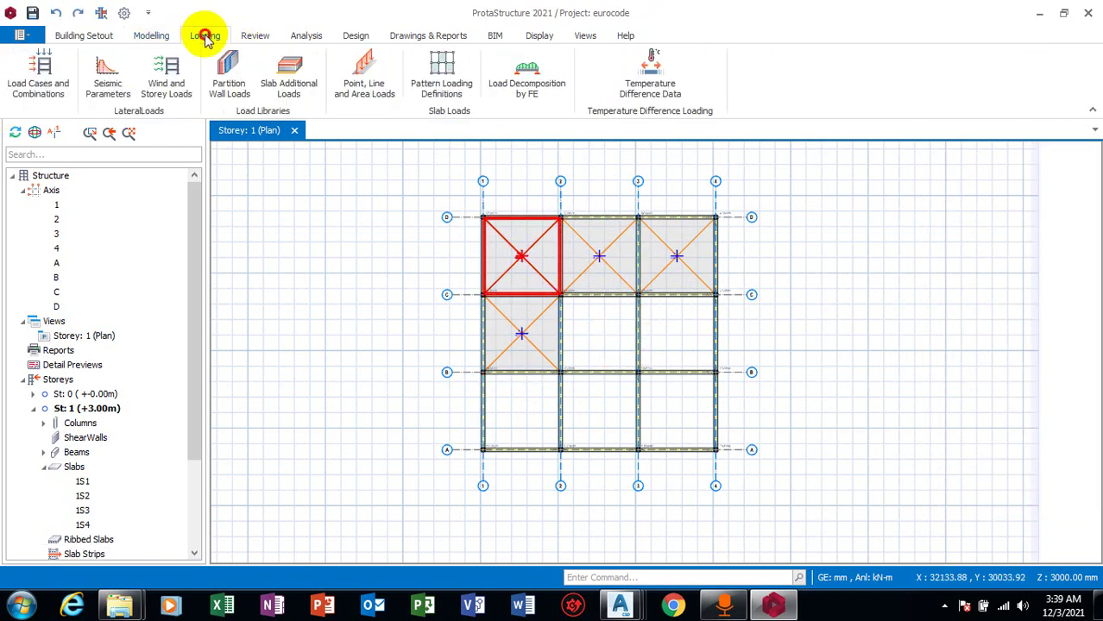
click(152, 37)
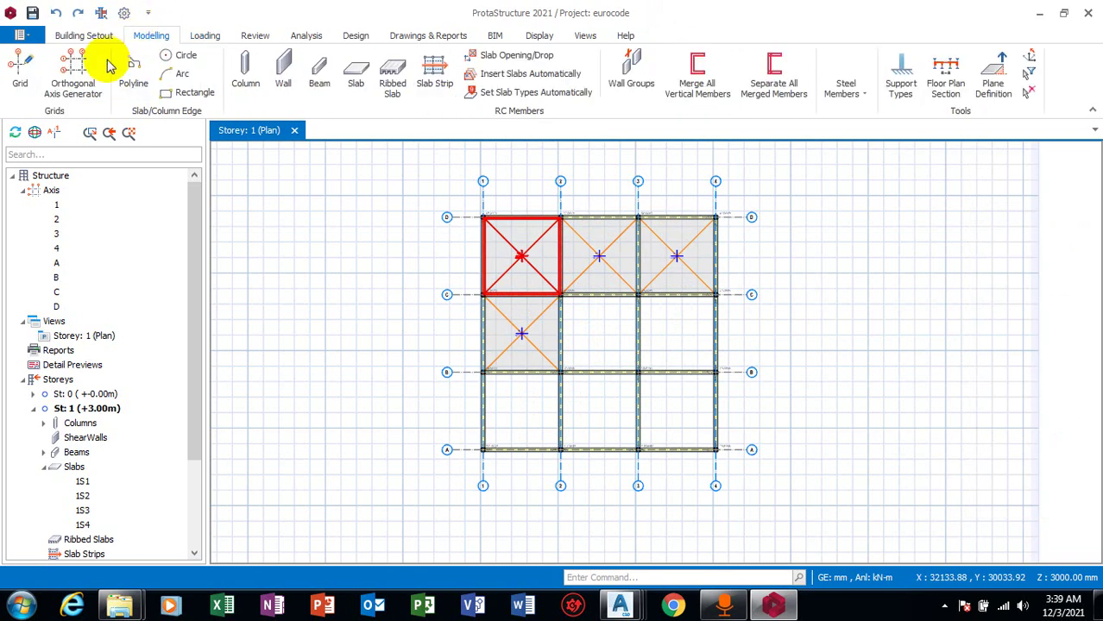
click(362, 76)
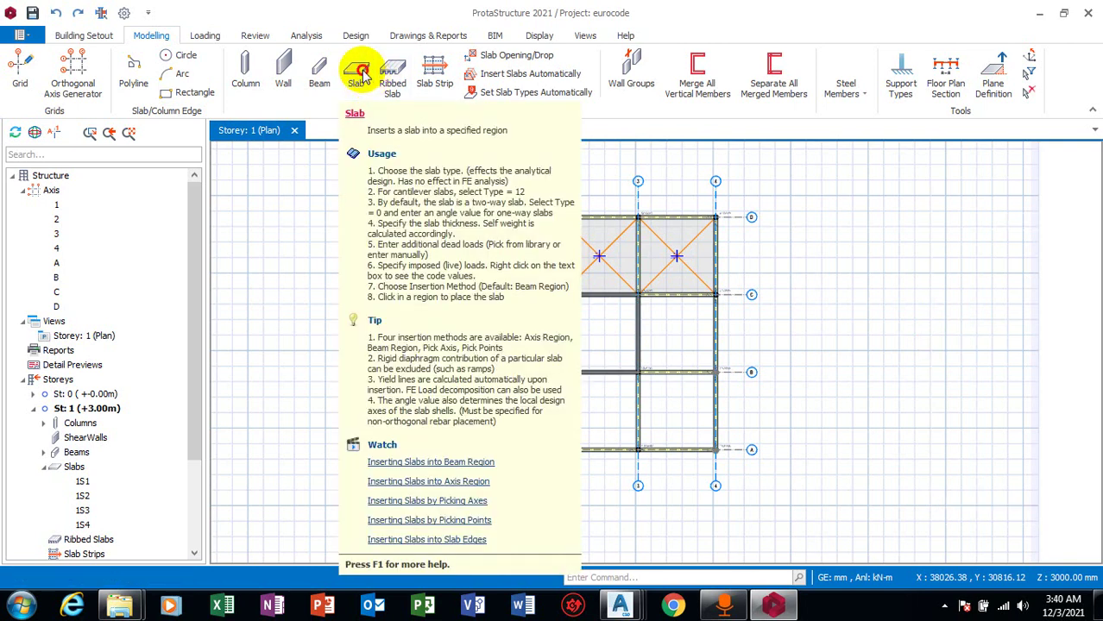
click(363, 73)
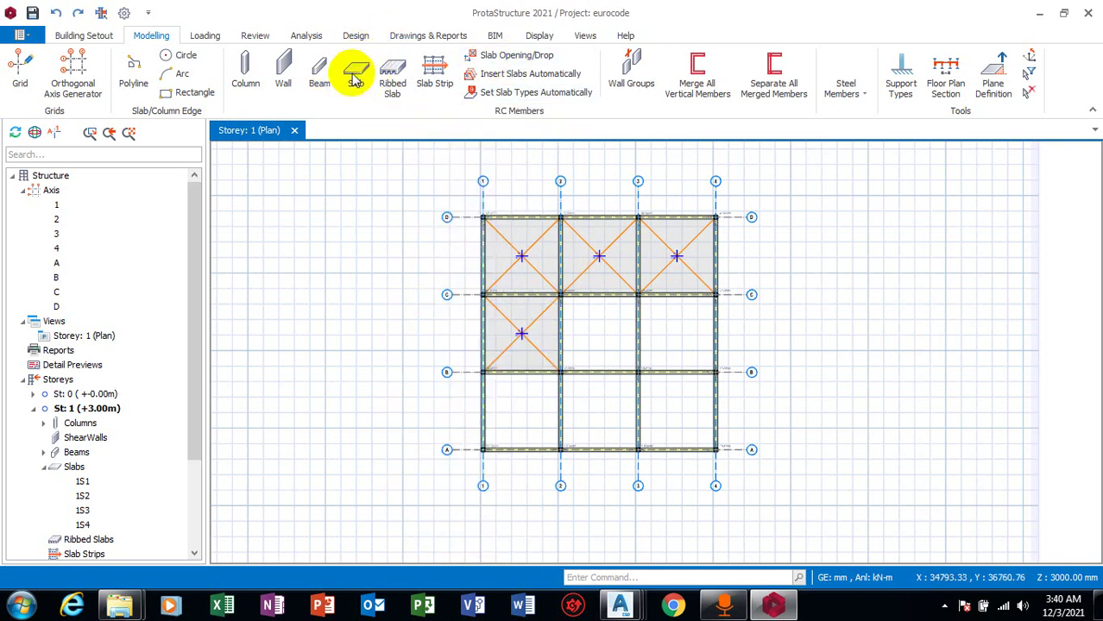
click(354, 76)
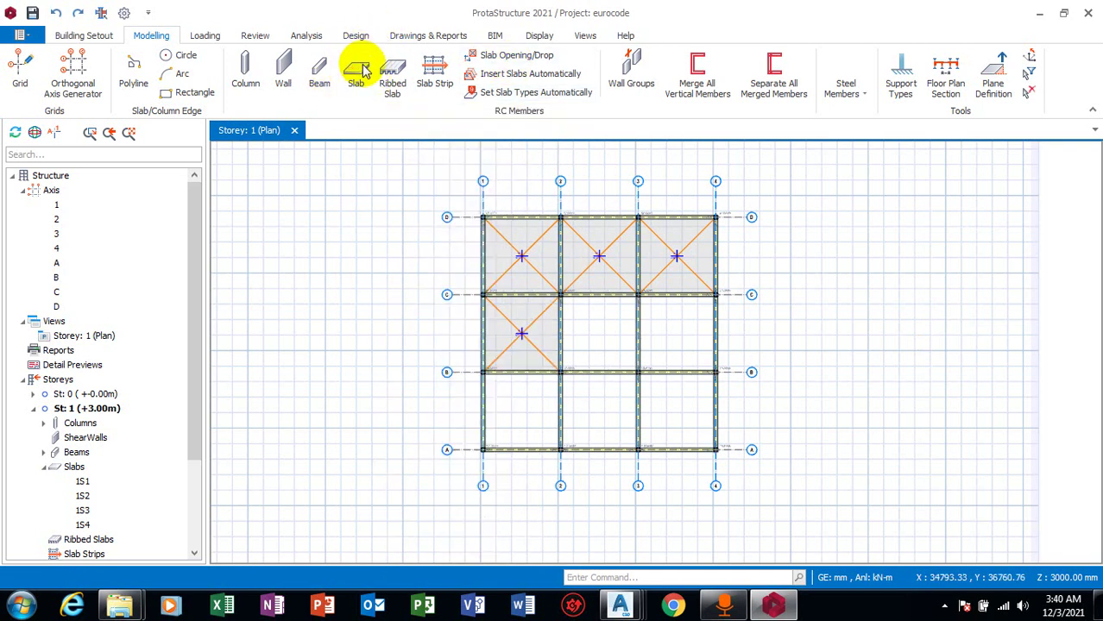
click(364, 72)
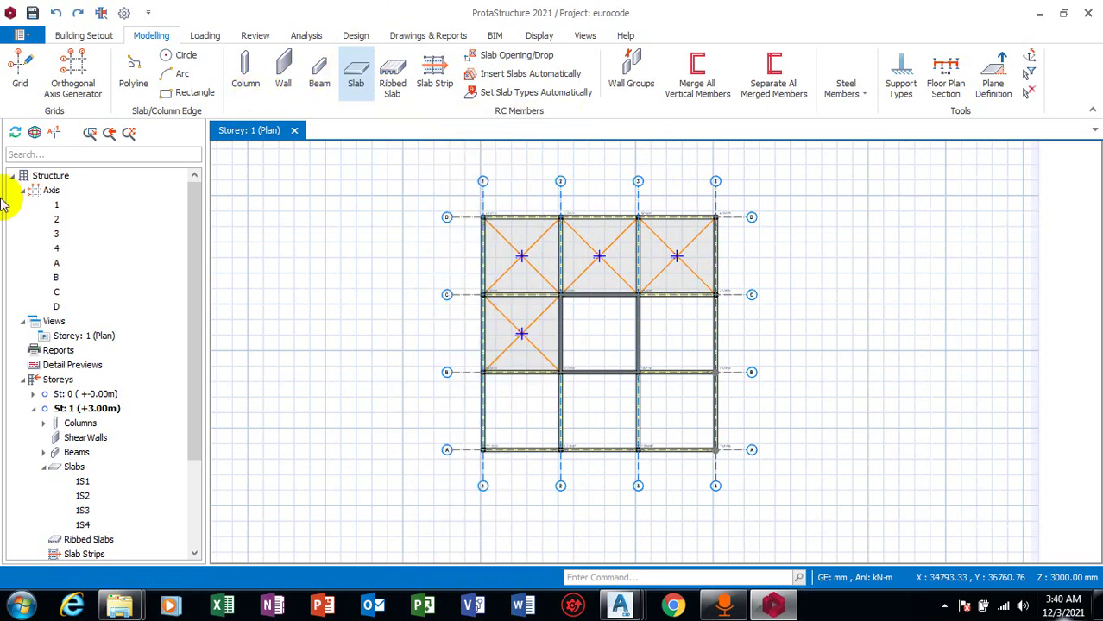
- Restart the Slab command with a thickness of 150 mm and a concrete cover of 20 mm
click(358, 73)
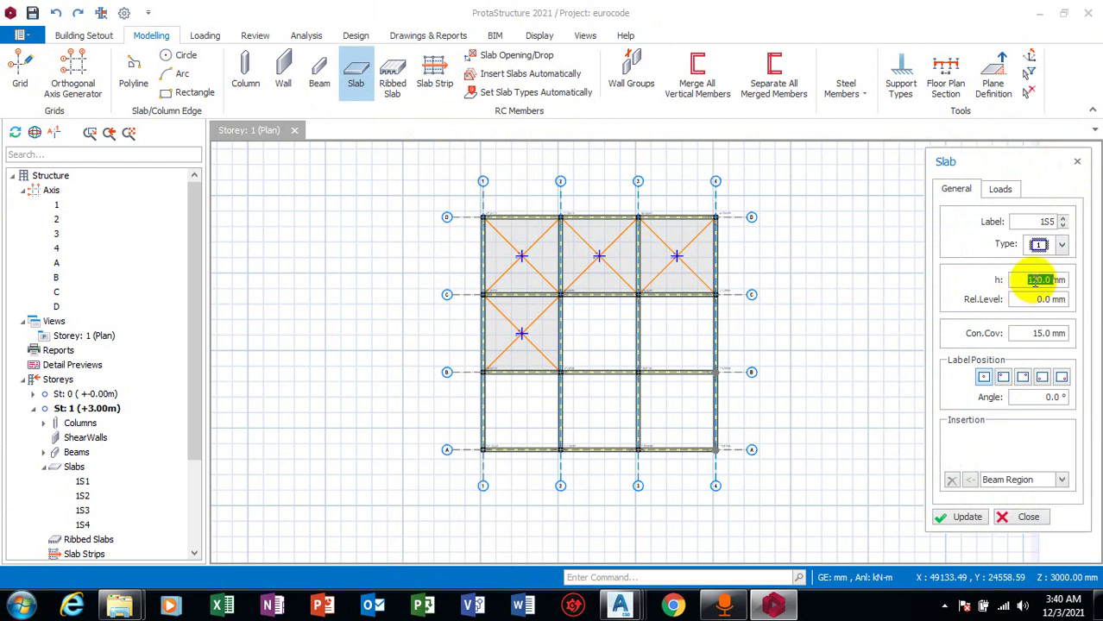
click(1029, 333)
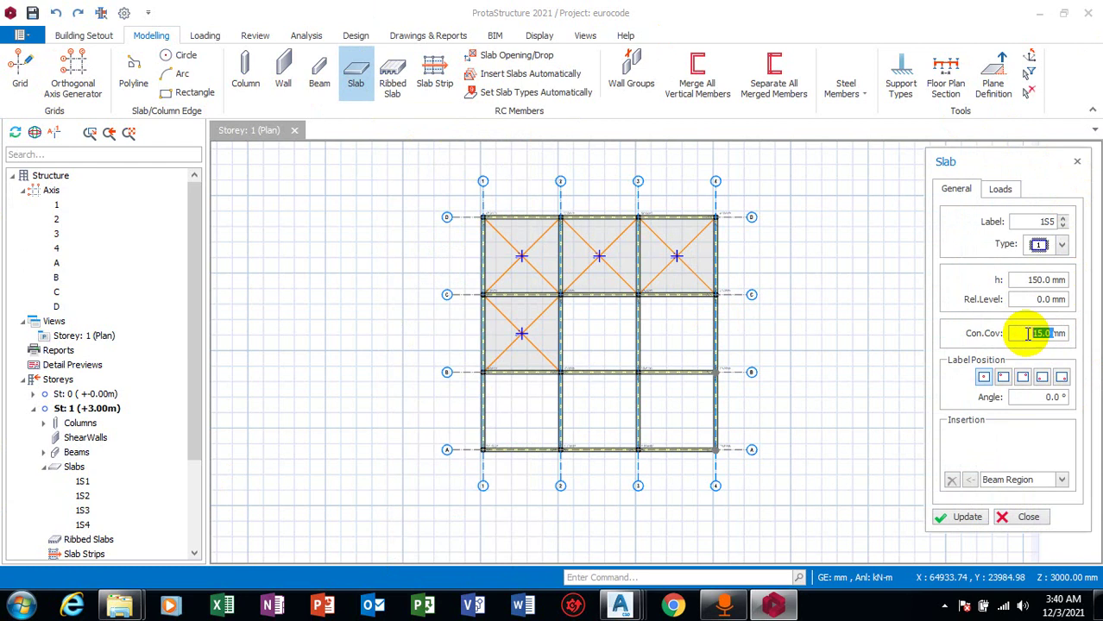
text(20)
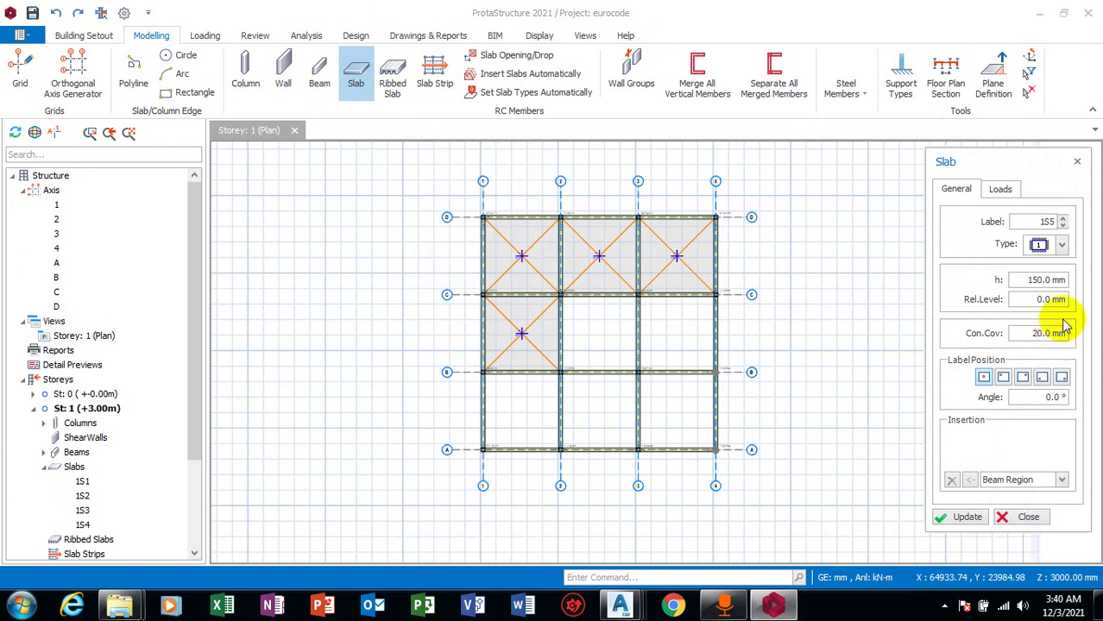
- Give the new slabs a 5.8 kN/m2 dead load and the 1.500 Residential Communal Areas with limited use imposed load
click(999, 190)
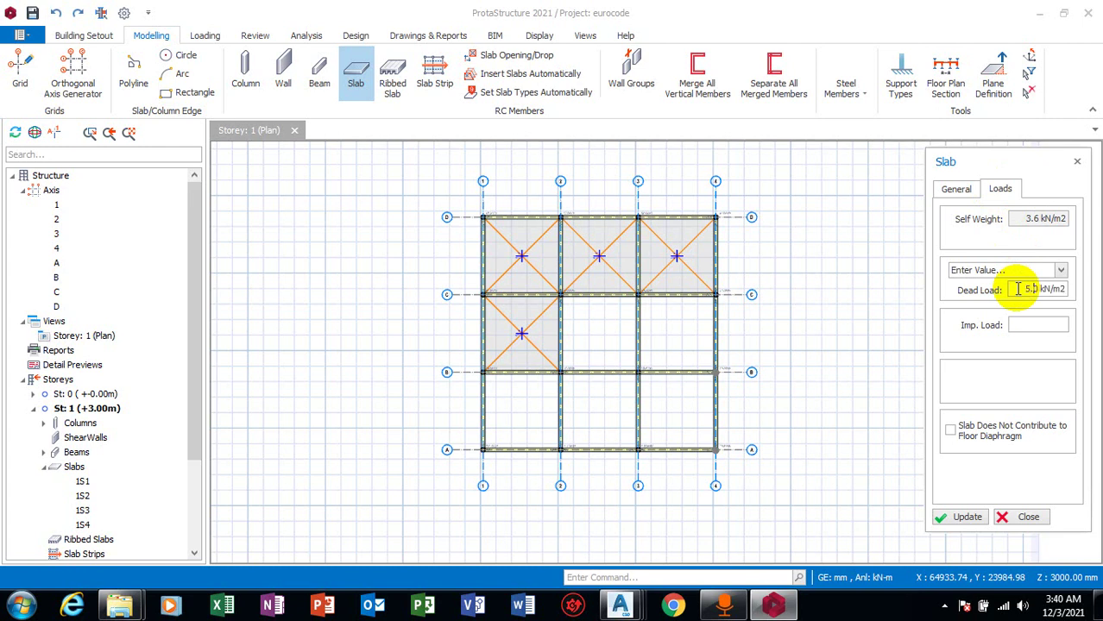
text(8)
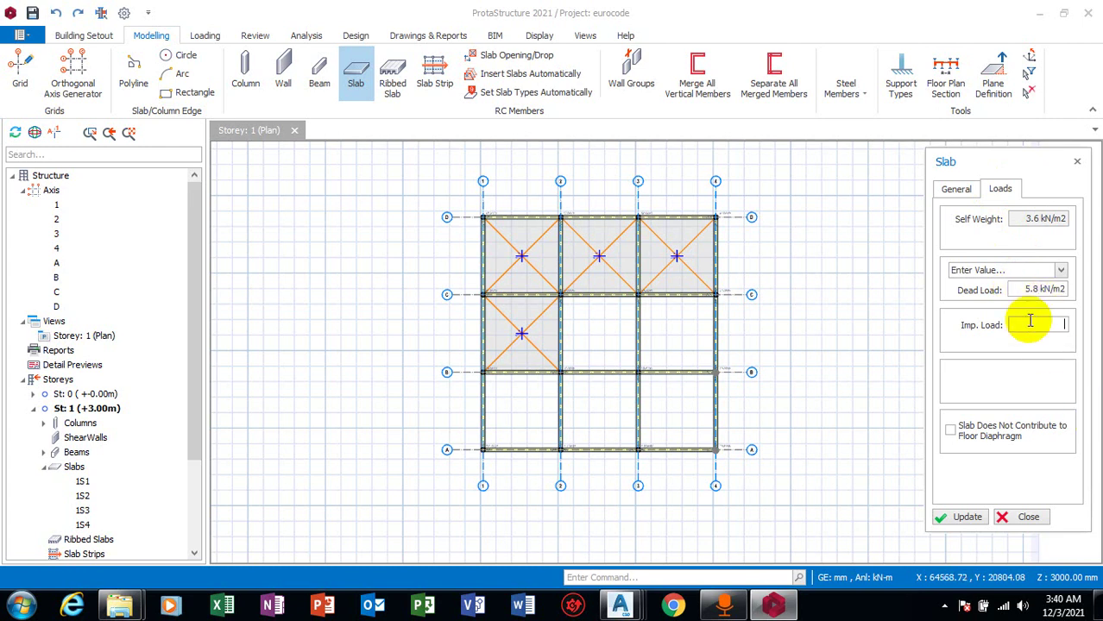
click(1029, 321)
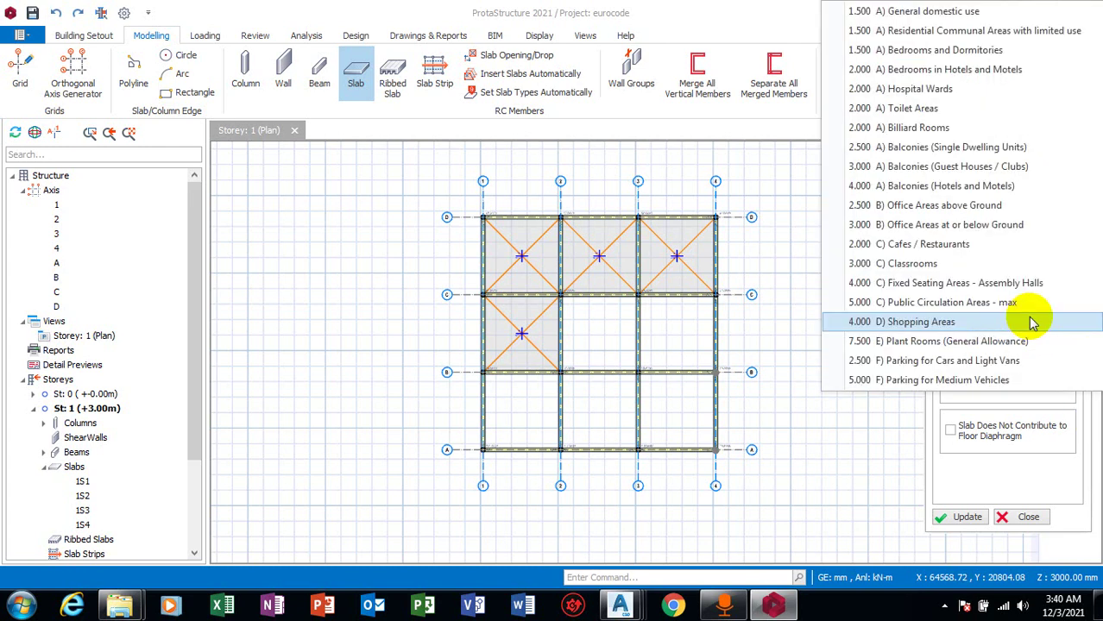
click(947, 32)
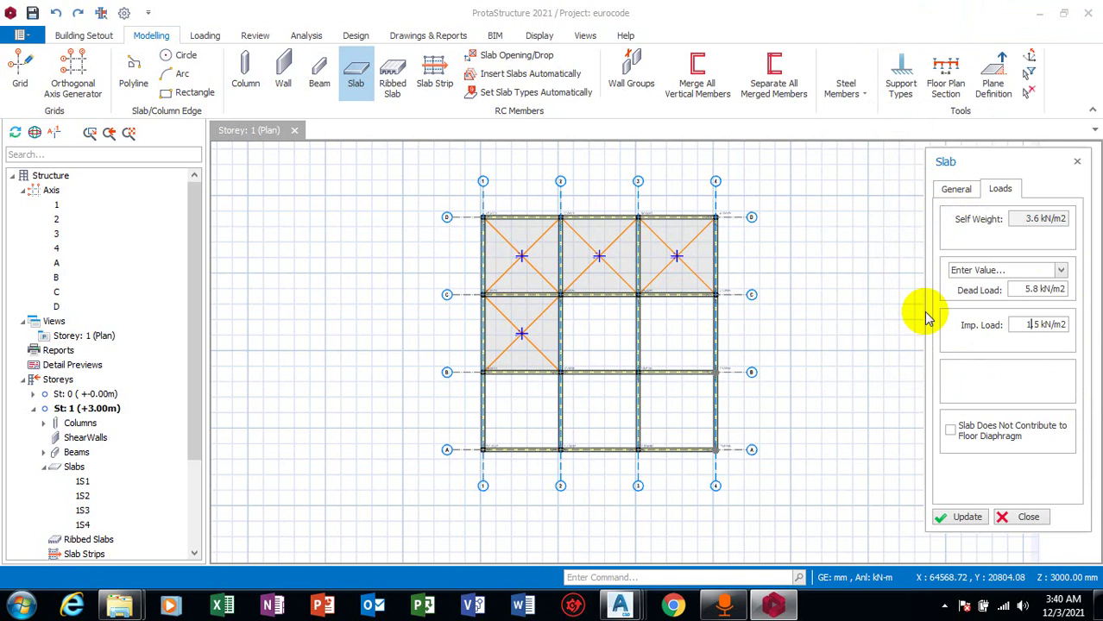
- Insert slabs in the central bay between axes 2–3 and B–C and in all three bays between axes A–B
click(600, 329)
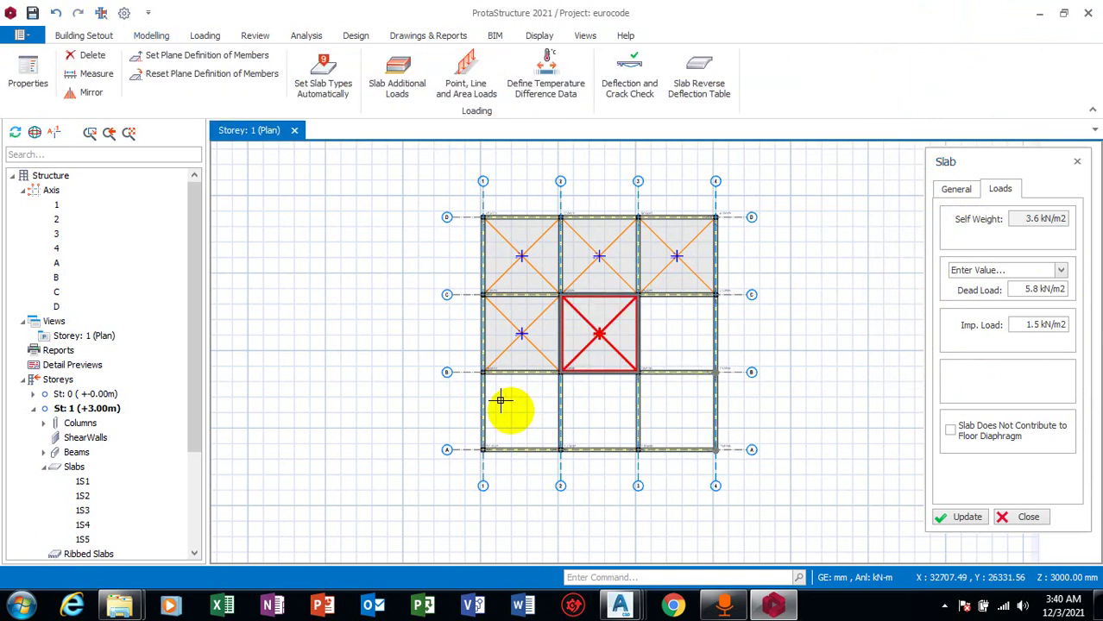
click(603, 421)
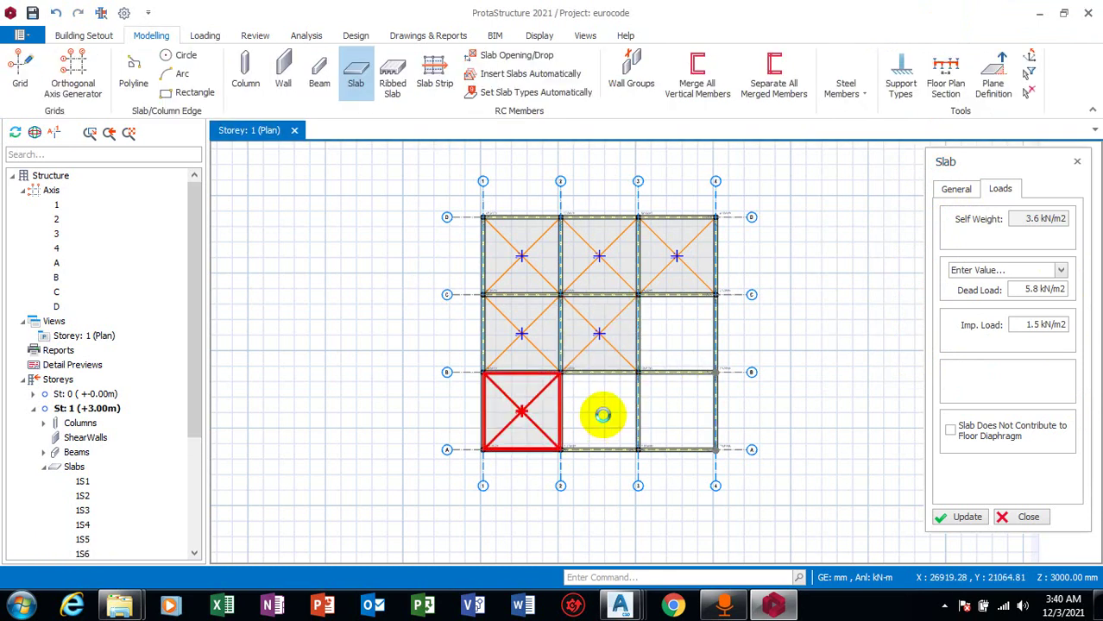
click(697, 416)
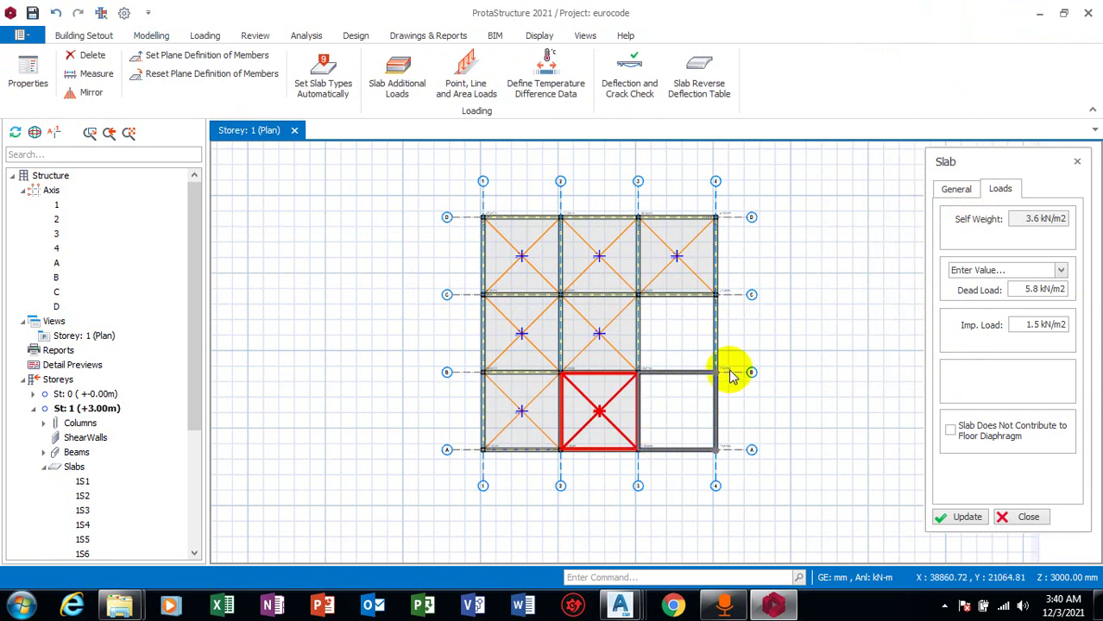
click(955, 188)
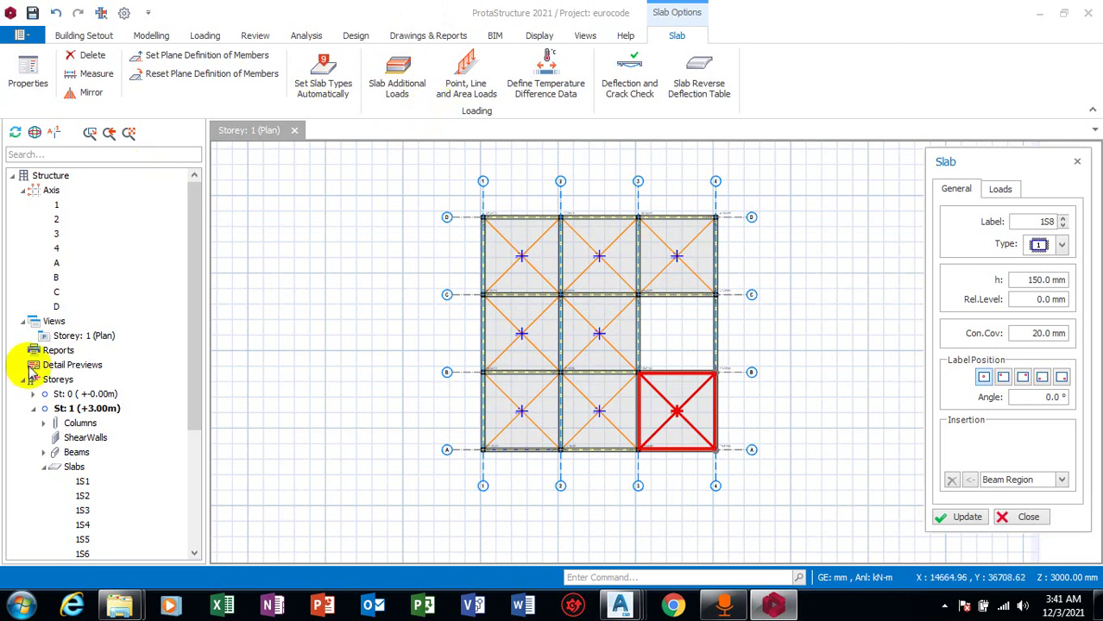
- Insert an additional storey on top of the building by setting the total number of storeys to 2
click(31, 191)
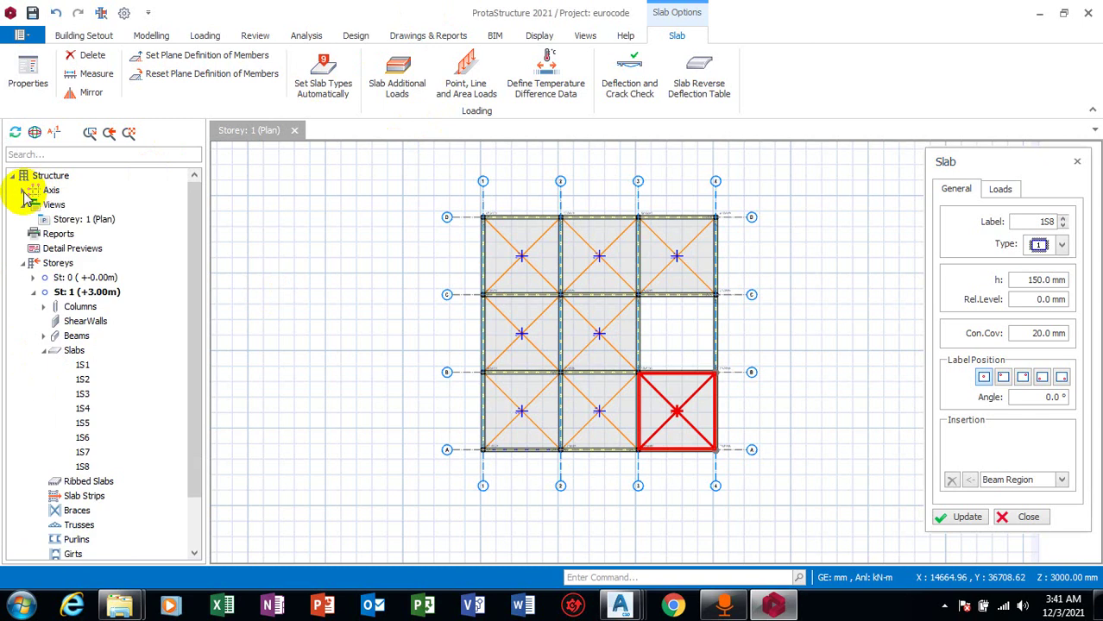
click(57, 264)
right_click(58, 266)
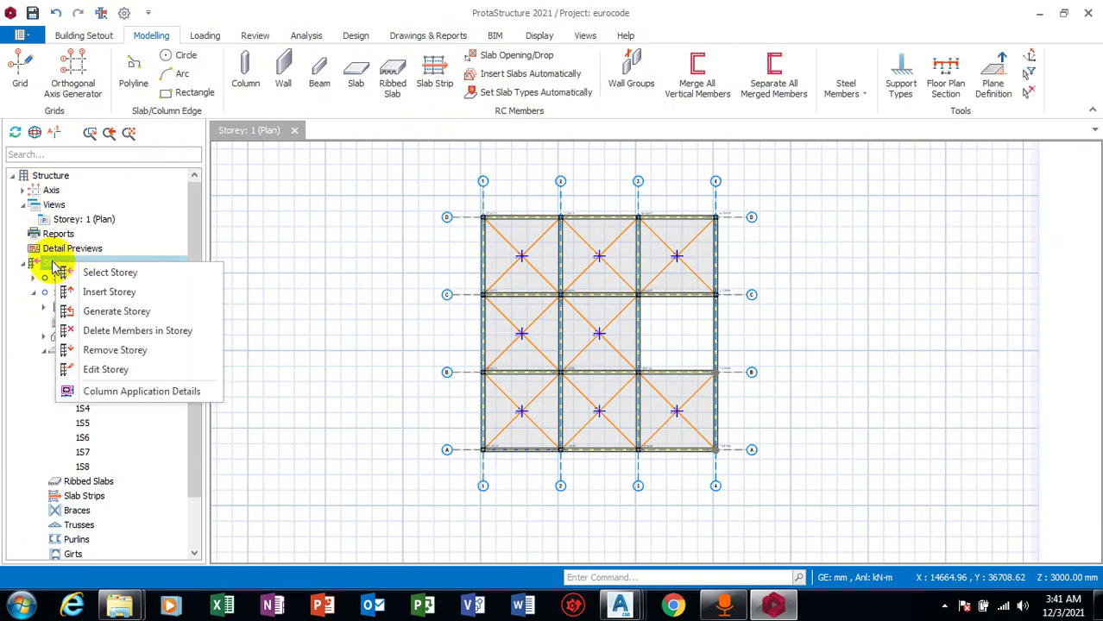
click(118, 297)
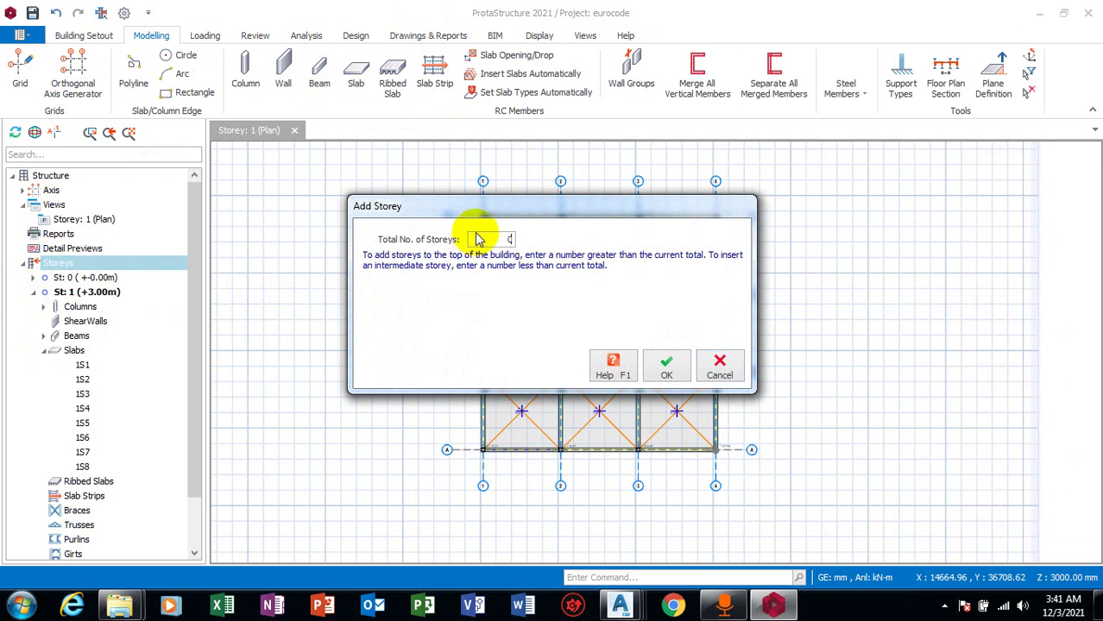
click(666, 370)
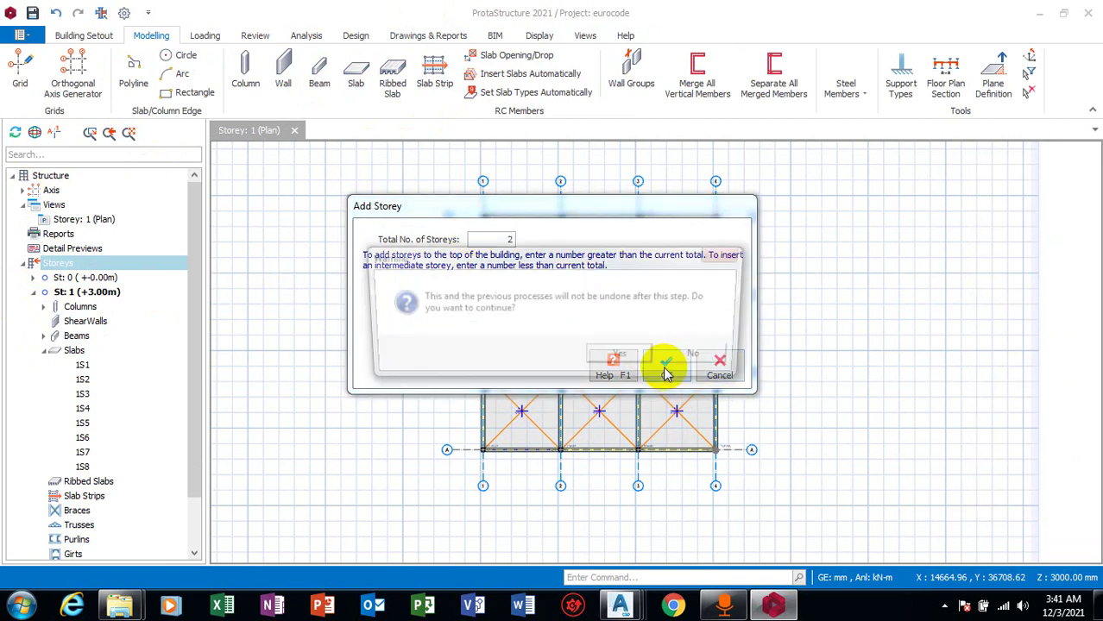
click(635, 359)
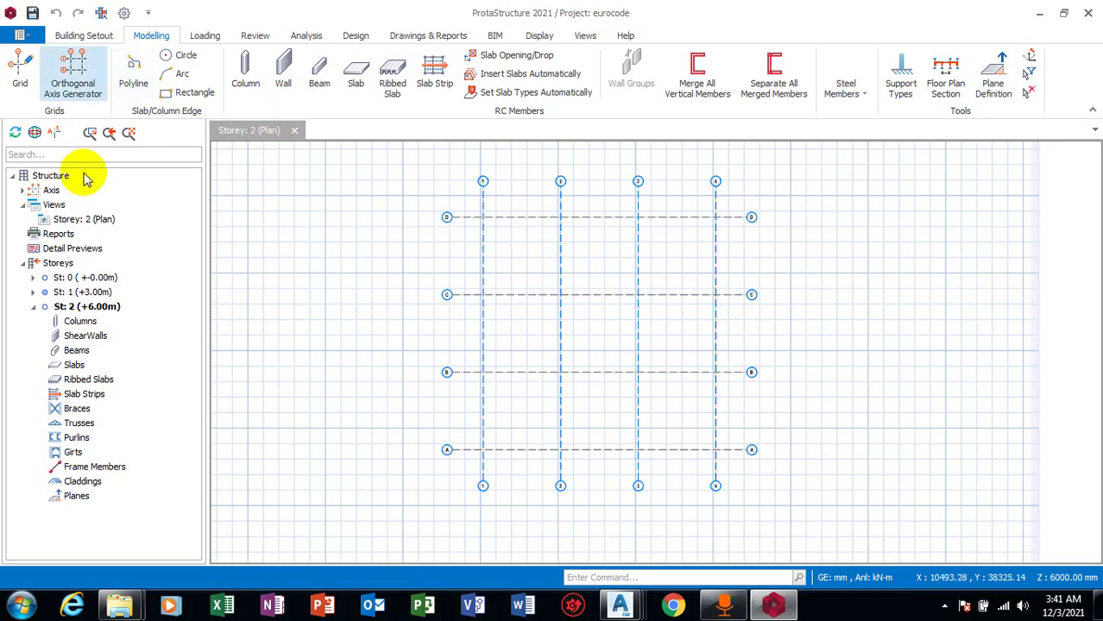
- Open a 3D Physical Model view of the structure
click(39, 205)
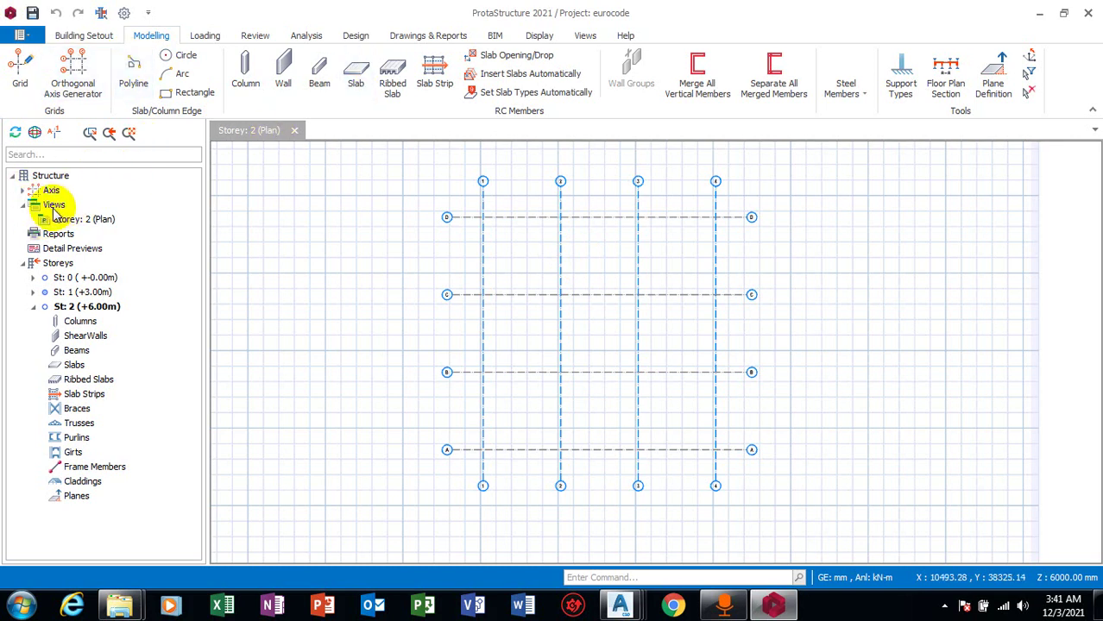
right_click(54, 208)
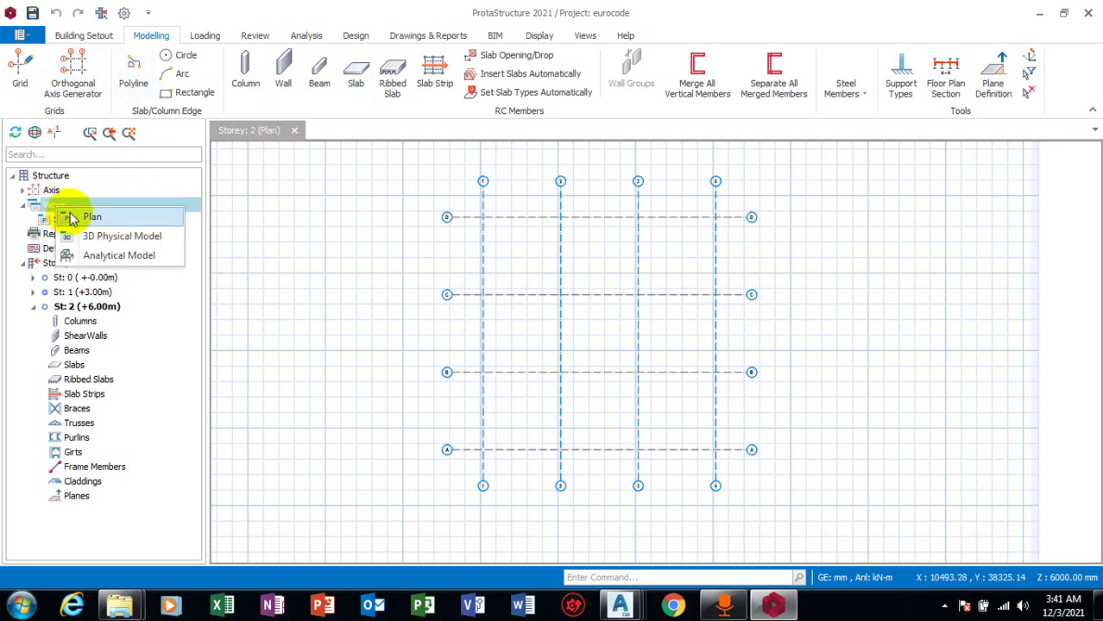
click(152, 244)
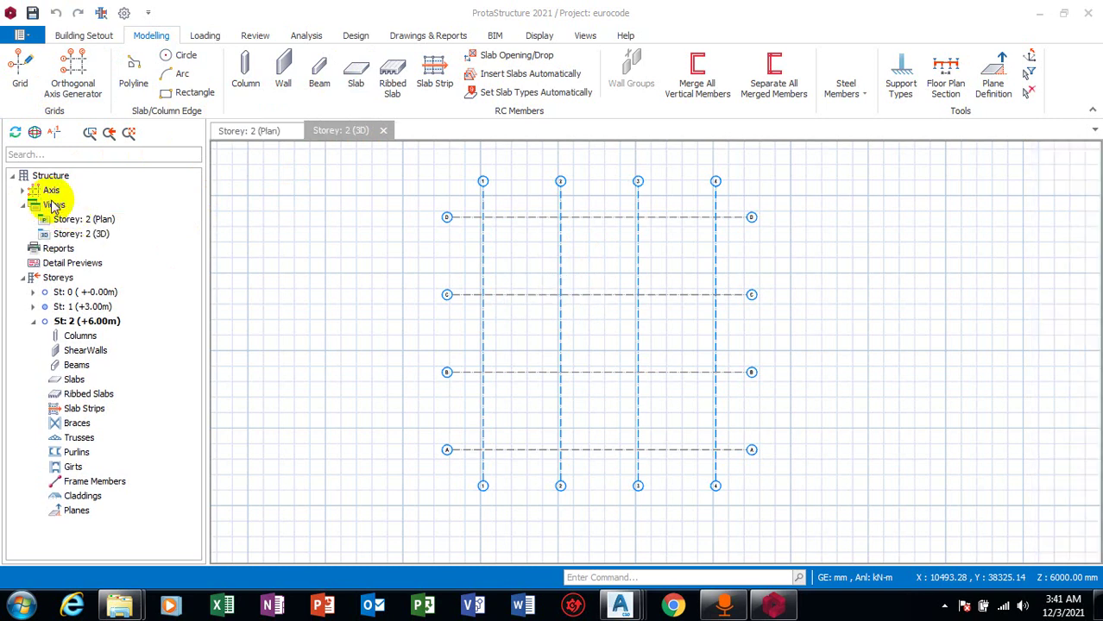
- Try to open an Analytical Model view of the structure
right_click(55, 205)
click(49, 210)
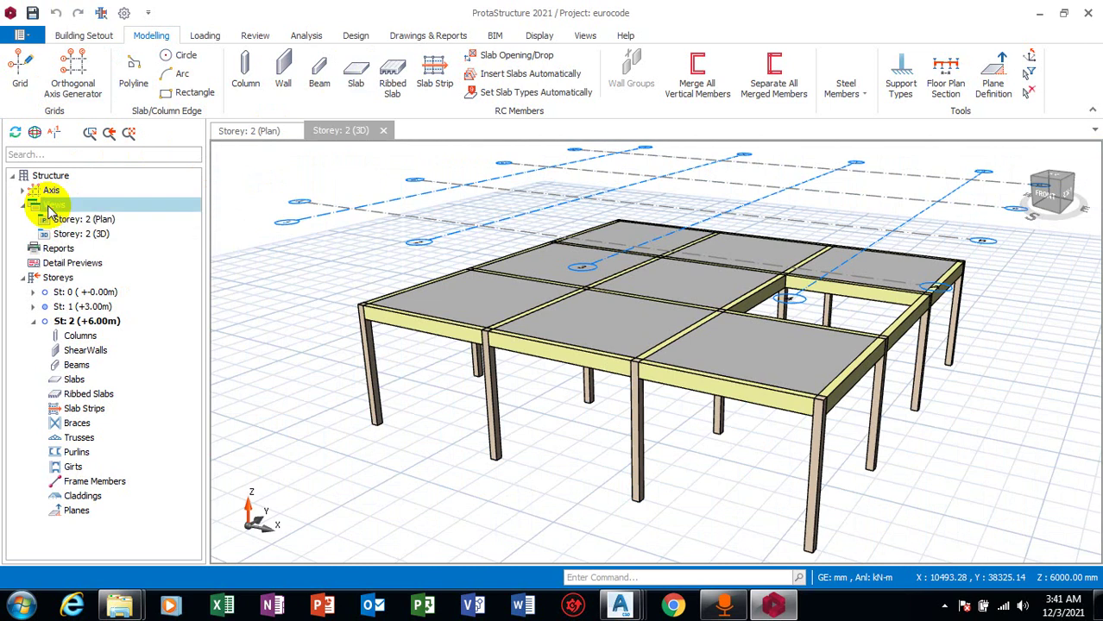
right_click(50, 210)
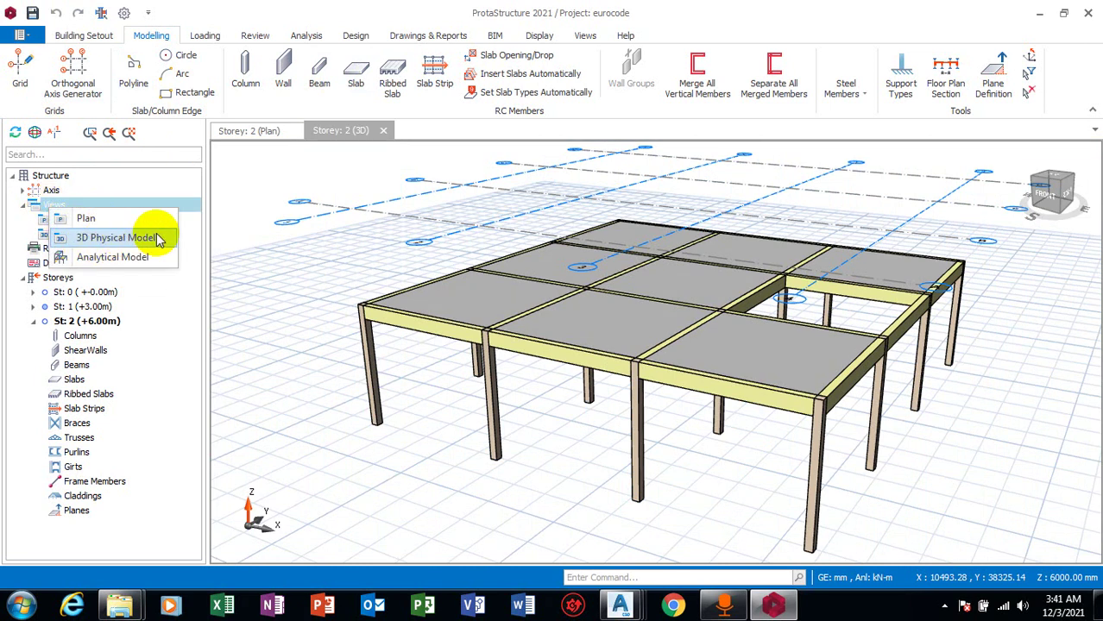
click(112, 257)
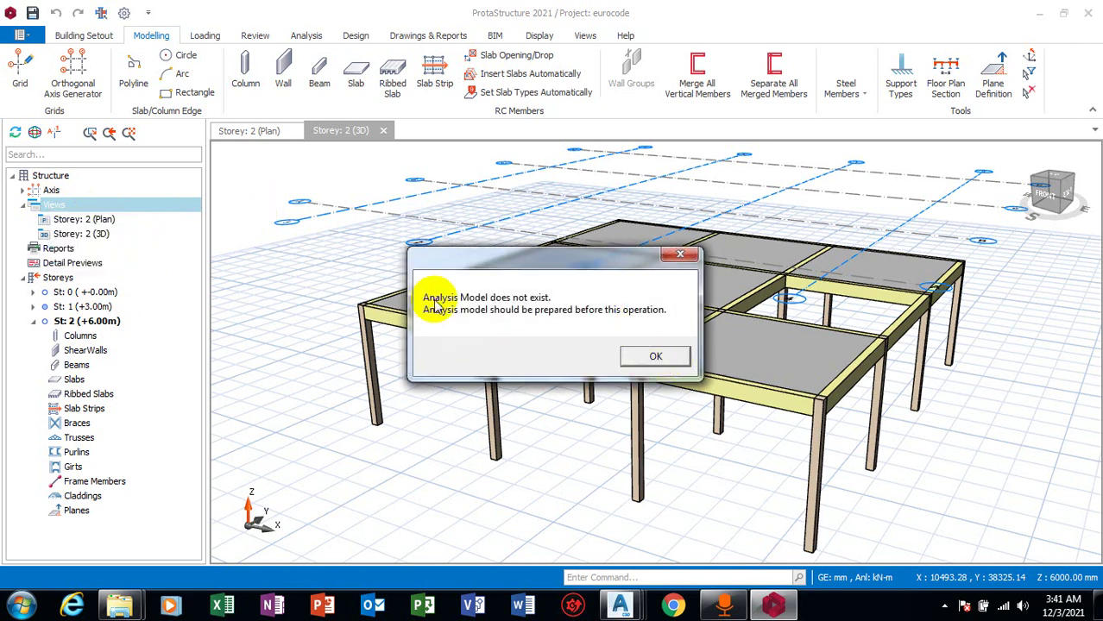
click(684, 258)
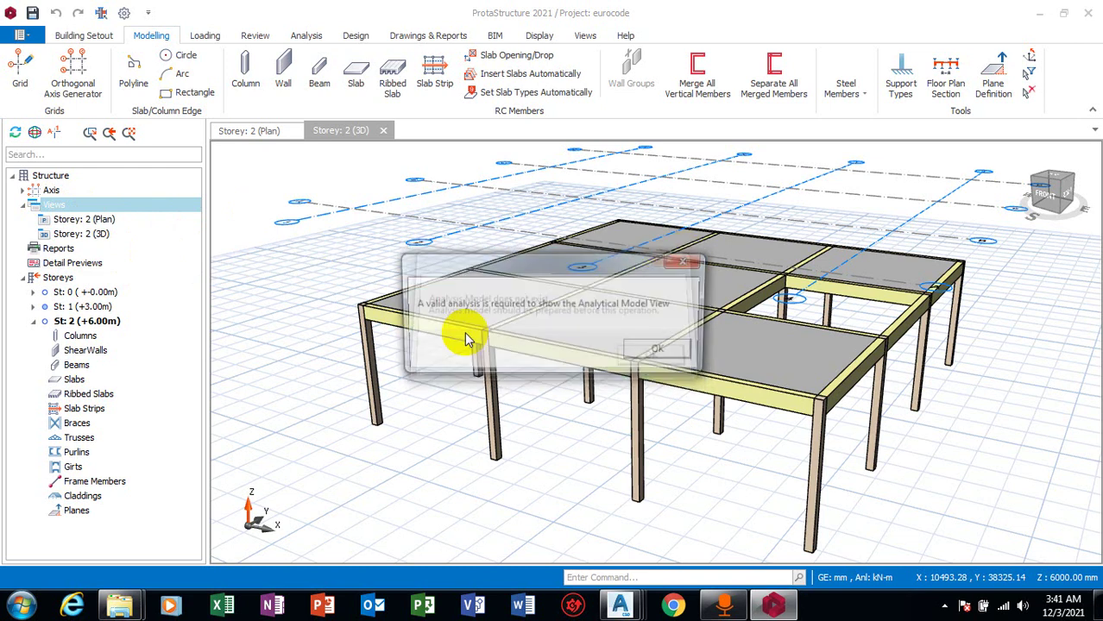
click(687, 264)
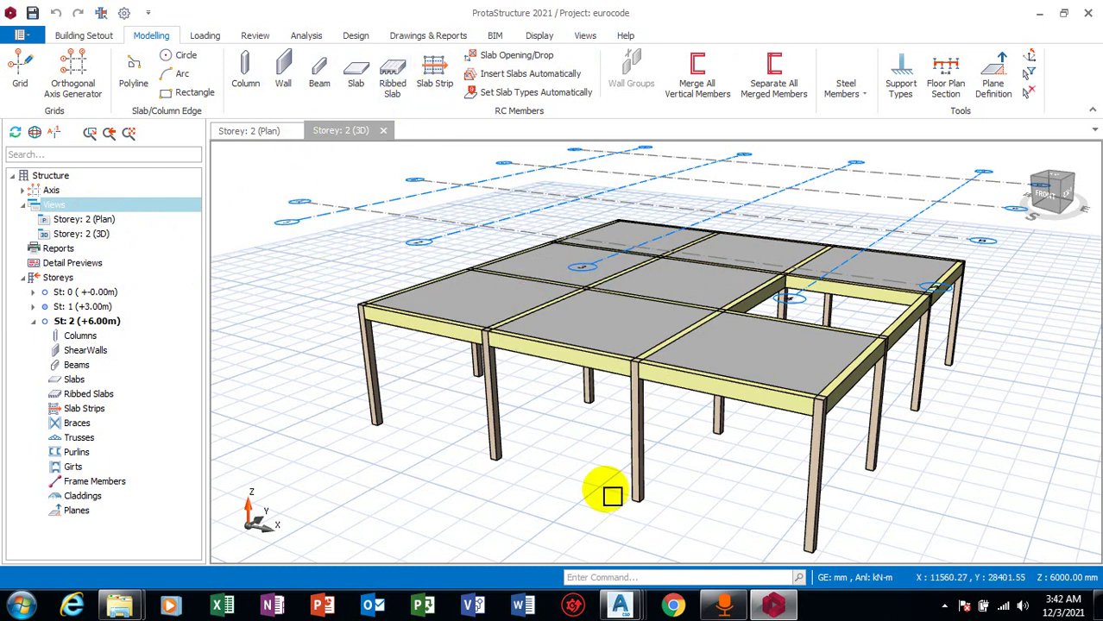
mouse_move(724, 609)
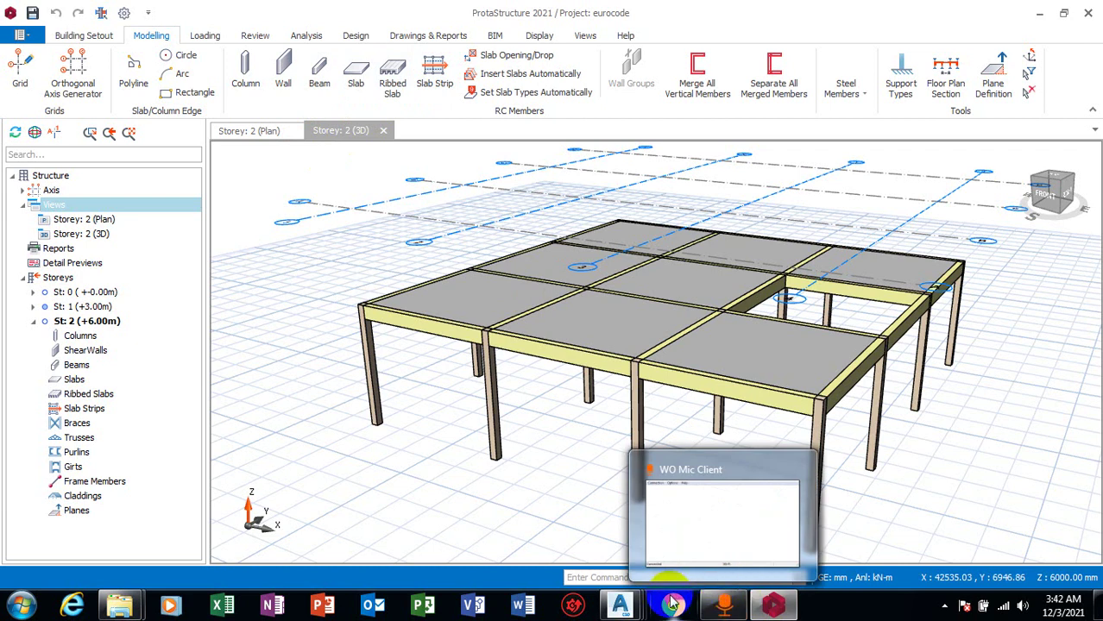
click(716, 604)
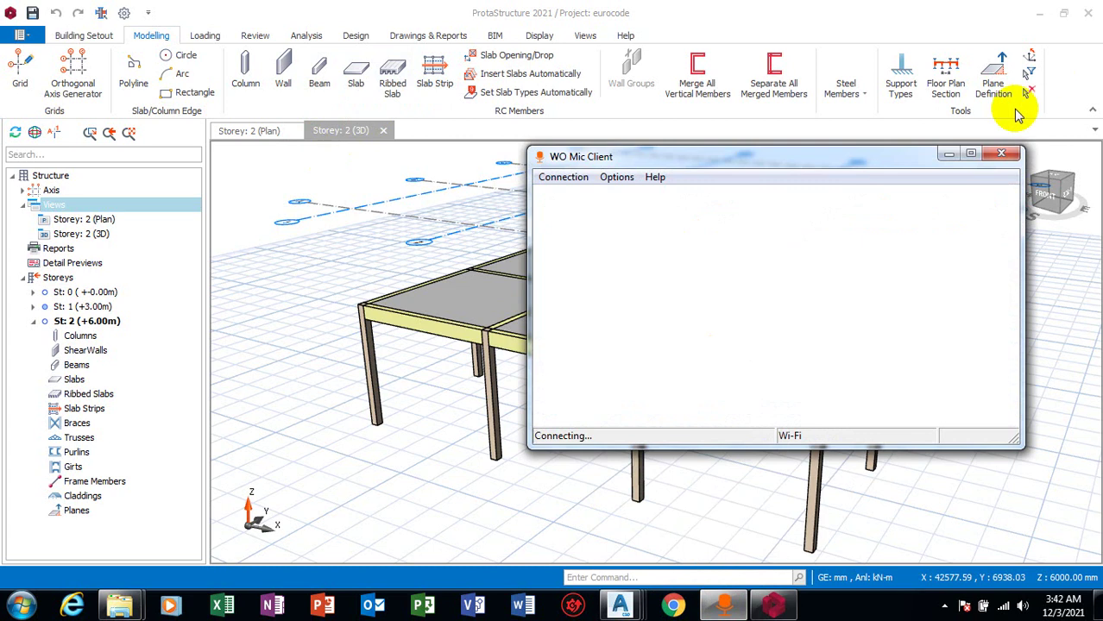
click(953, 156)
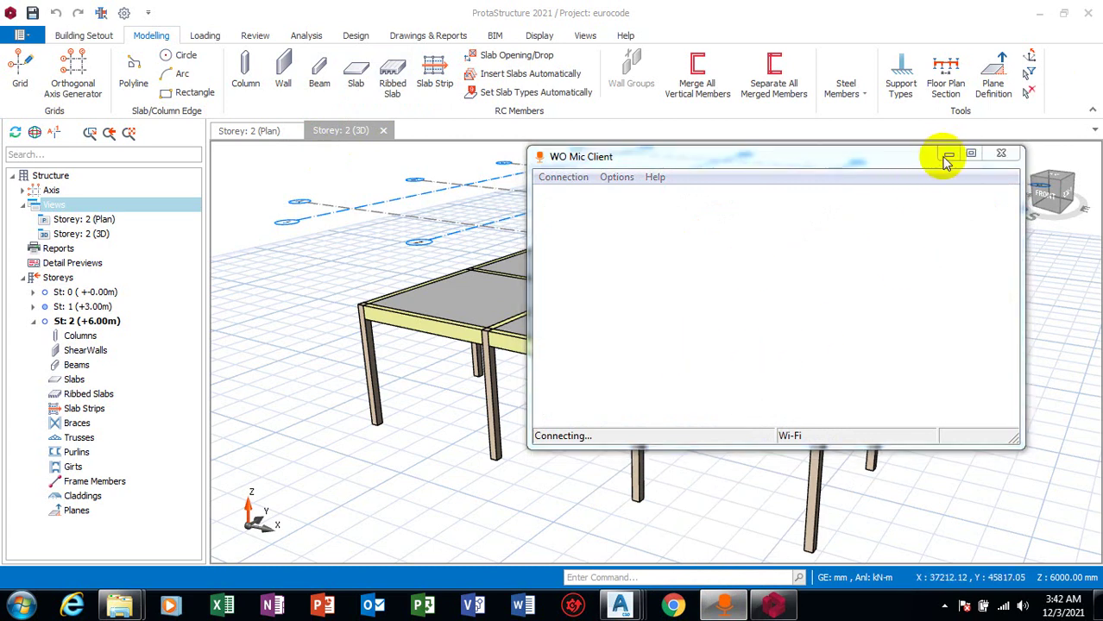
click(859, 221)
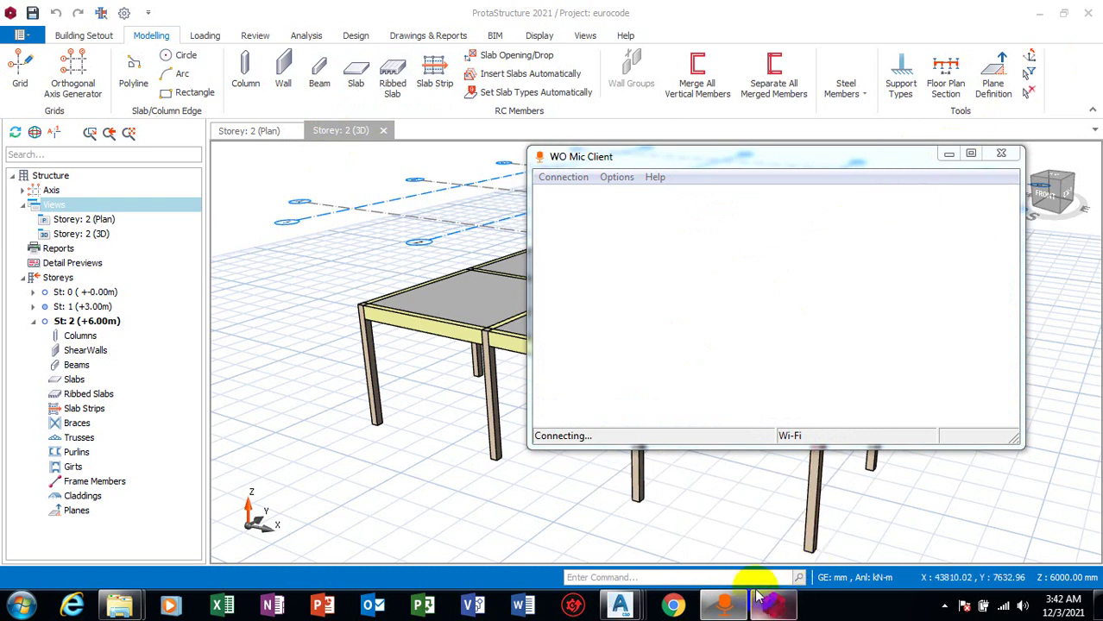
click(563, 177)
click(576, 197)
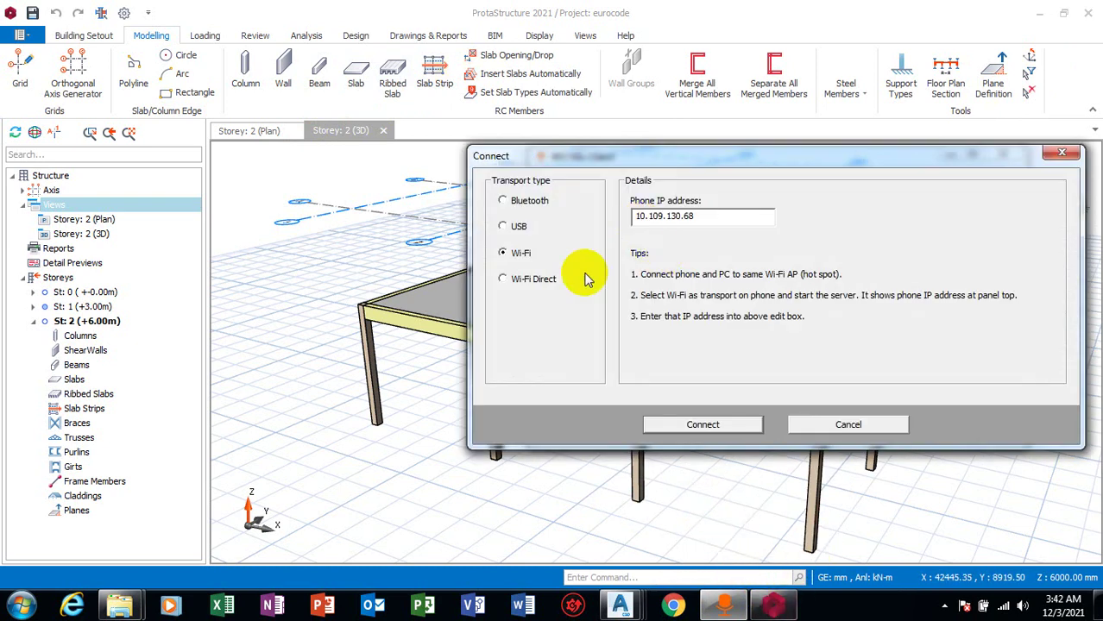
click(696, 425)
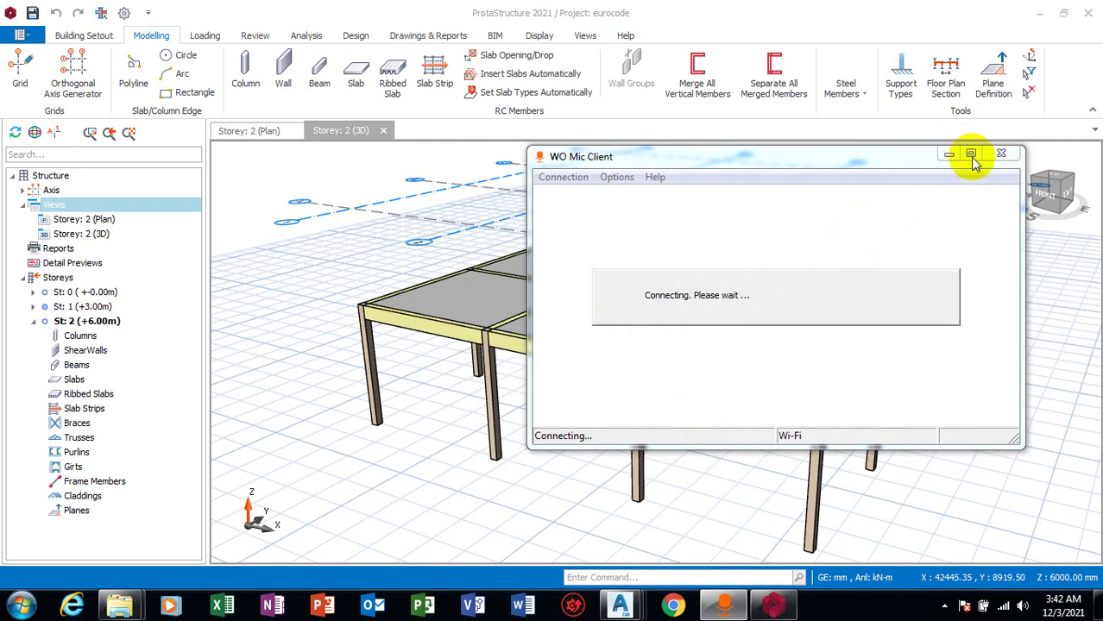
click(793, 156)
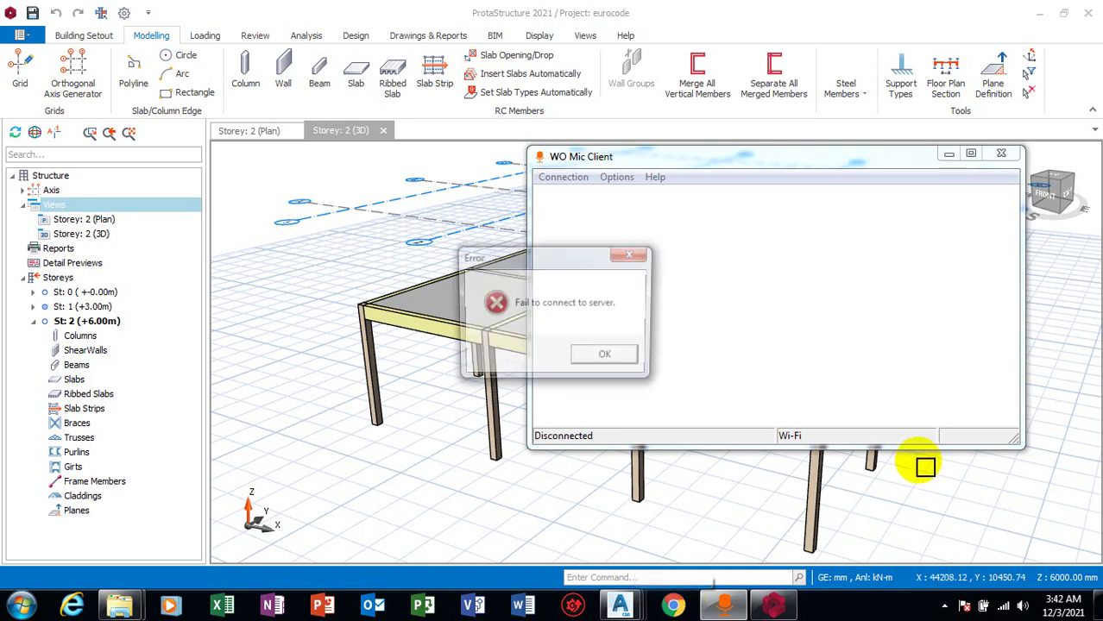
click(609, 360)
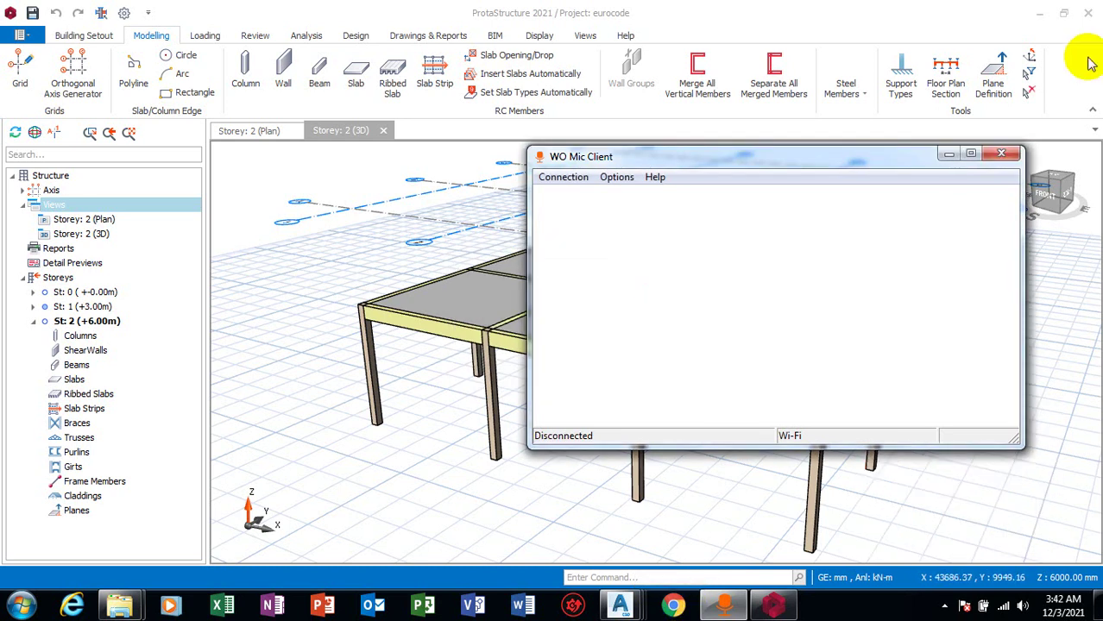
click(947, 155)
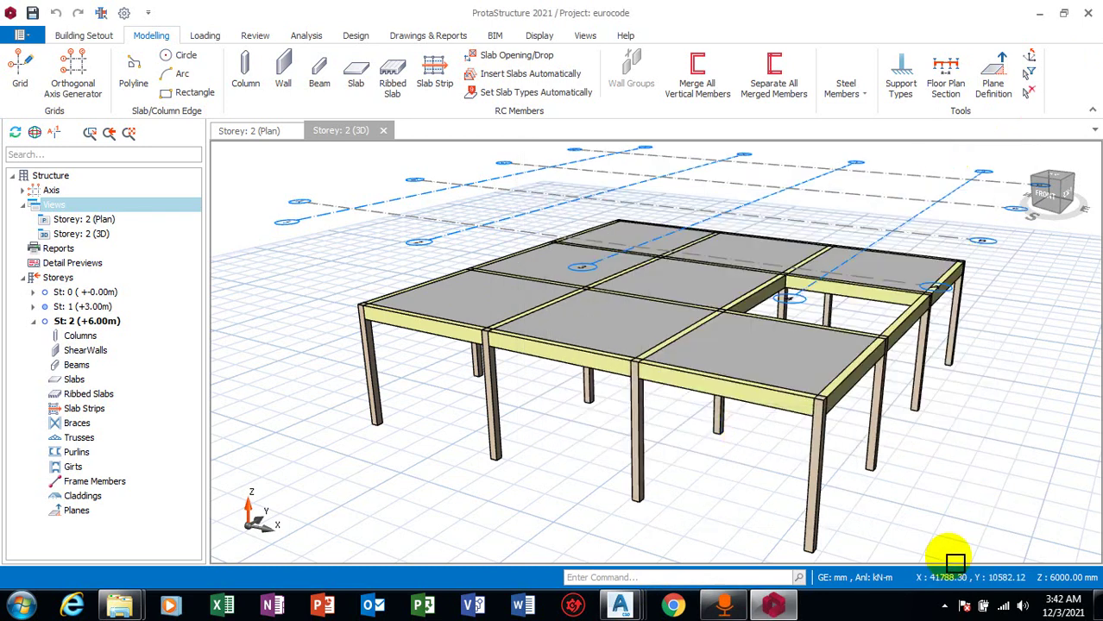
click(943, 607)
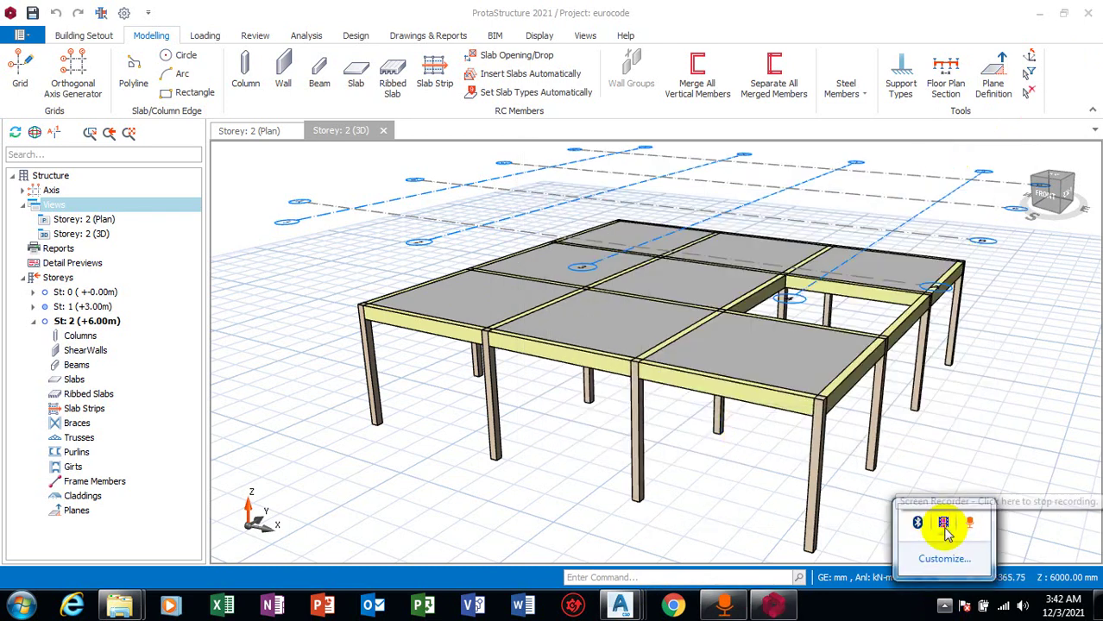